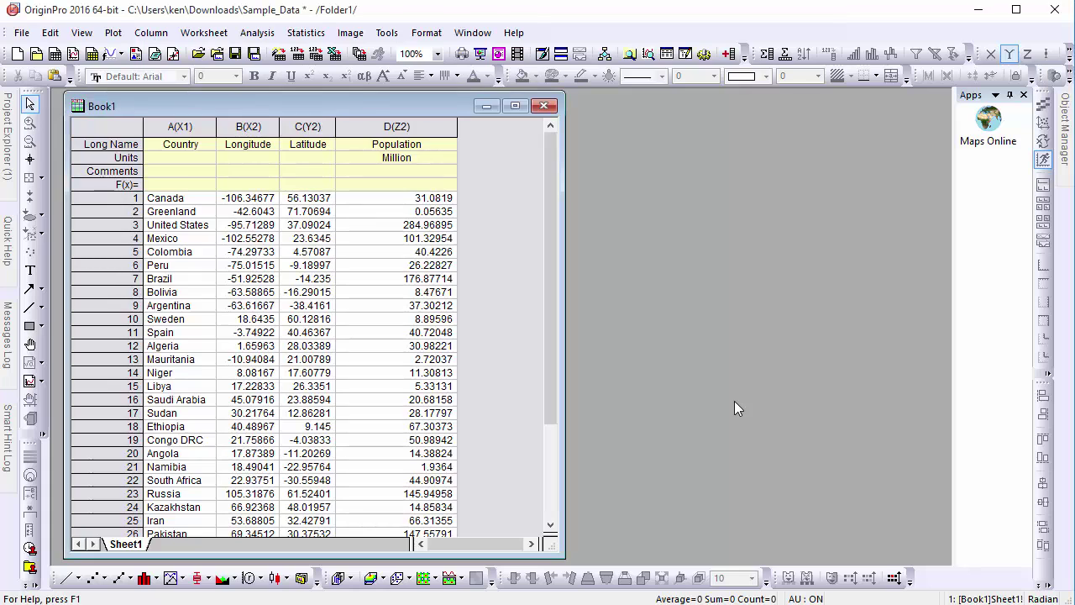
click(976, 138)
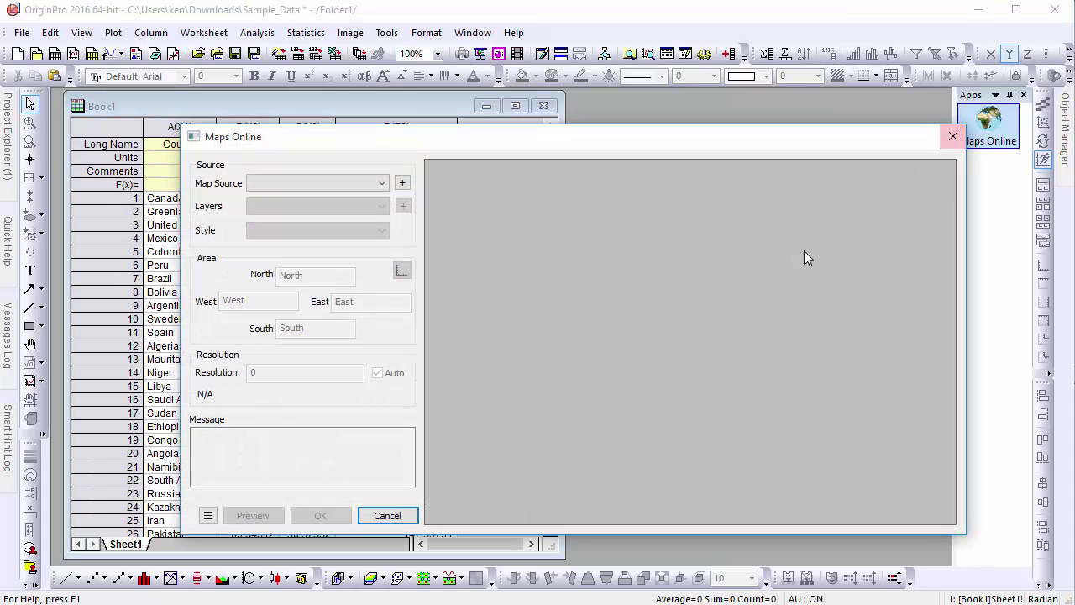
click(403, 182)
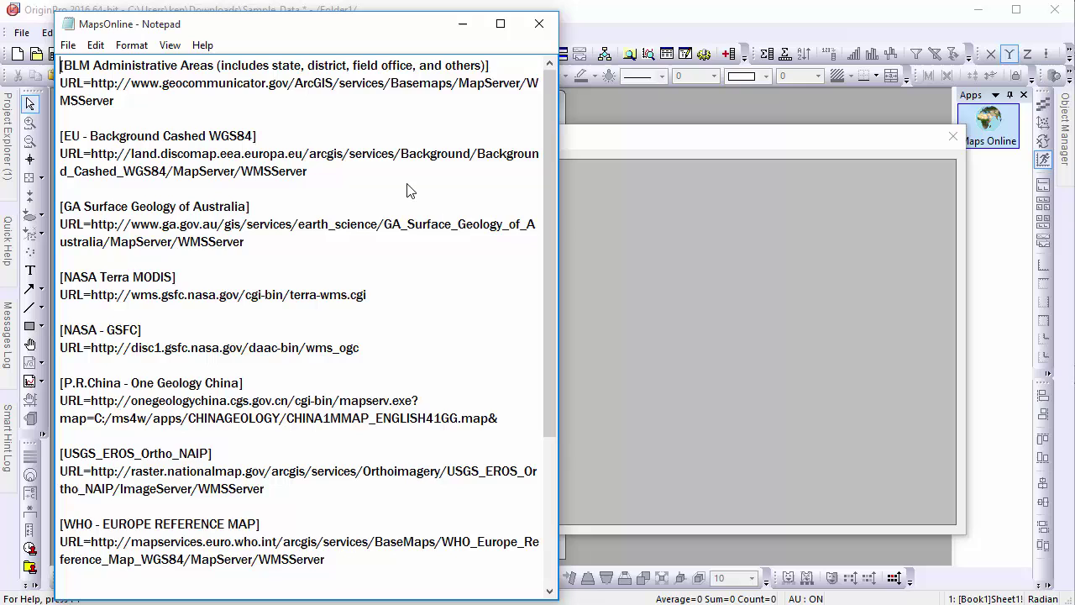
scroll(389, 260, down, 4)
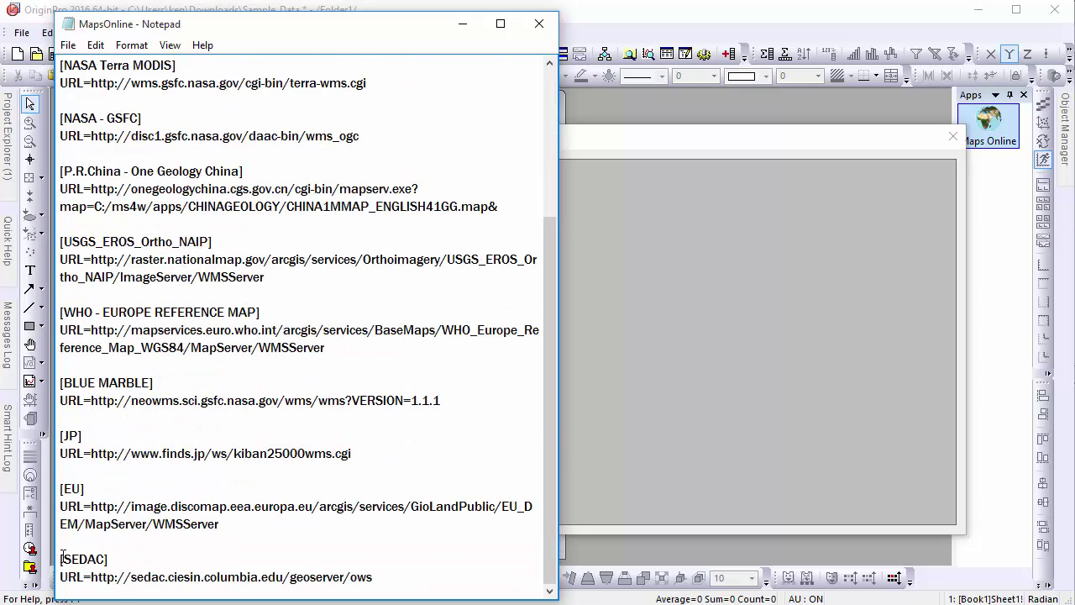
drag(60, 559, 387, 582)
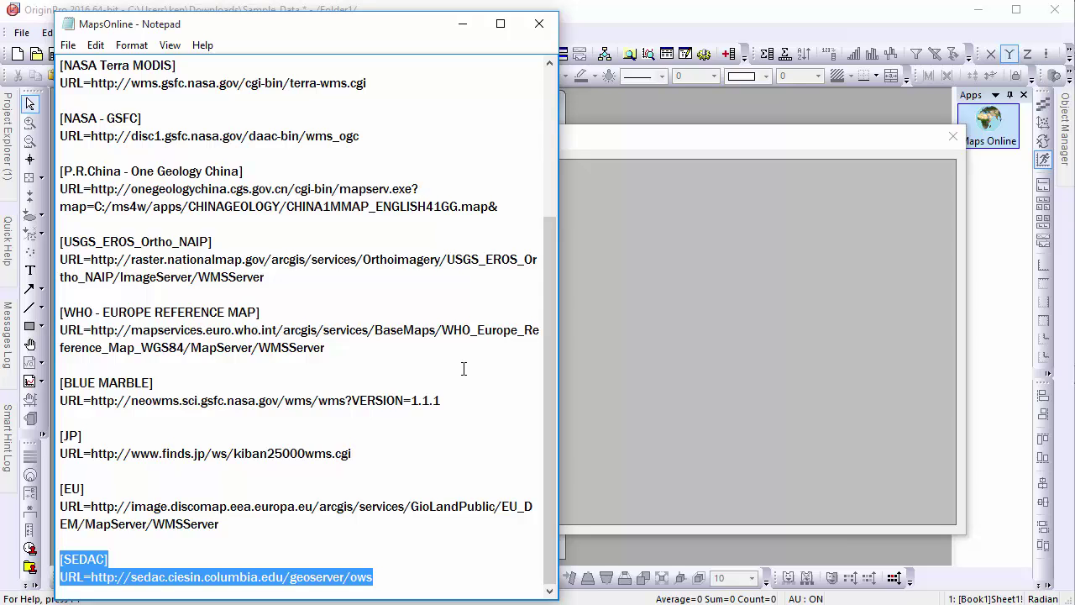
- Switch the map source to SEDAC, preview the national boundaries, and expand the SEDAC layer list
click(539, 23)
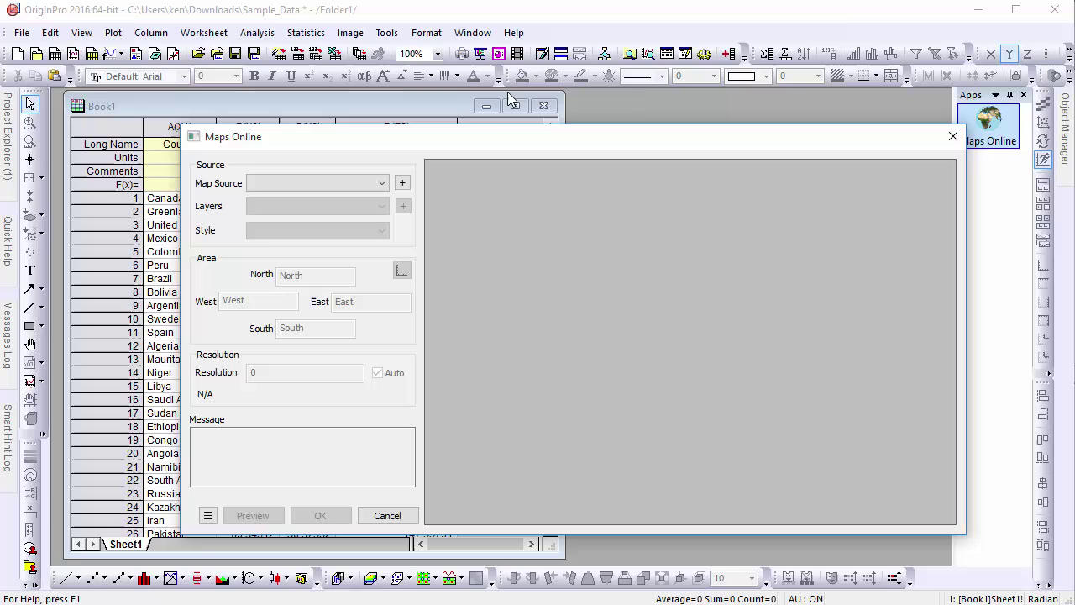
click(383, 183)
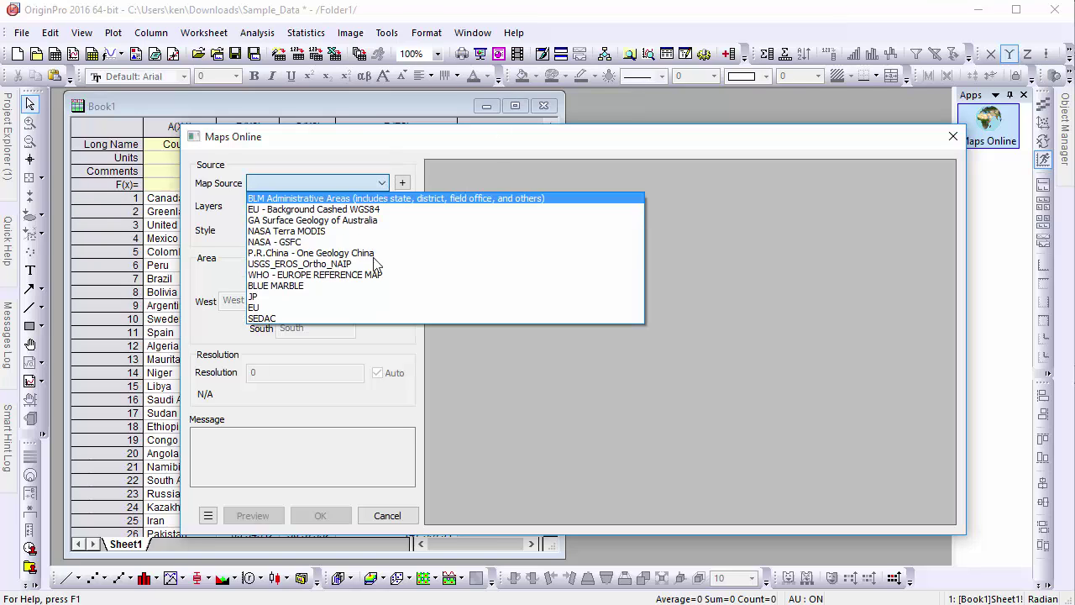
click(361, 318)
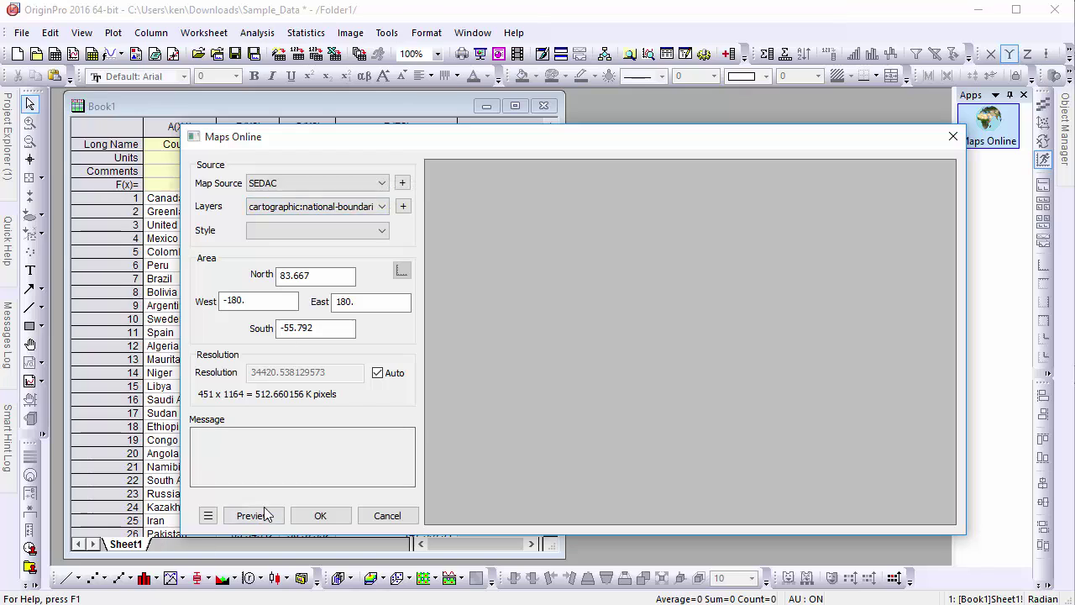
click(254, 515)
click(403, 206)
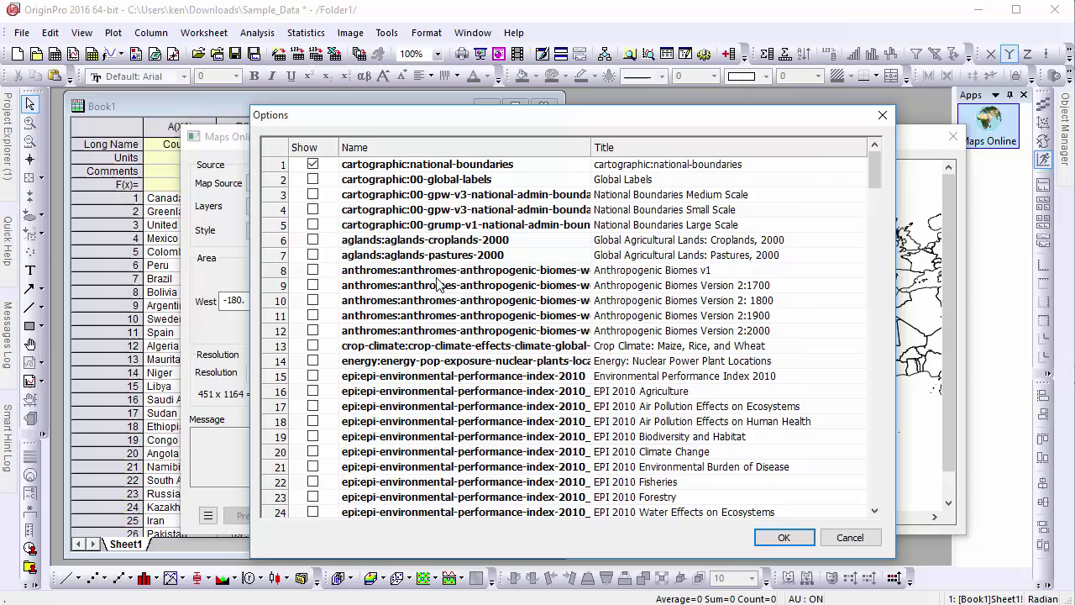
- Mark the gpw-v3:gpw-v3-population-count_2000 layer to show, found at row 74
scroll(445, 430, down, 20)
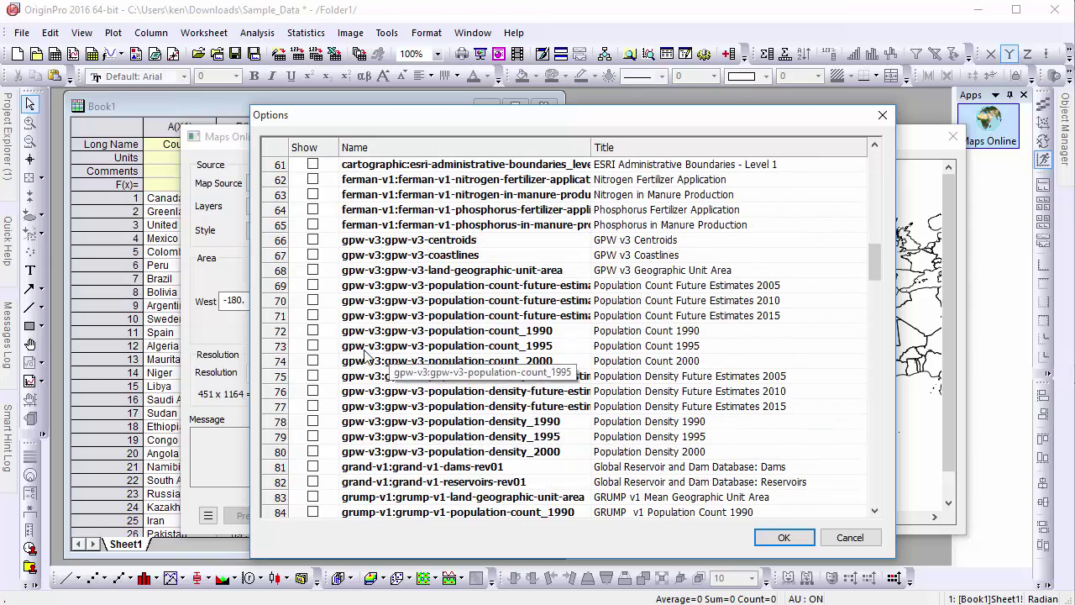
click(313, 360)
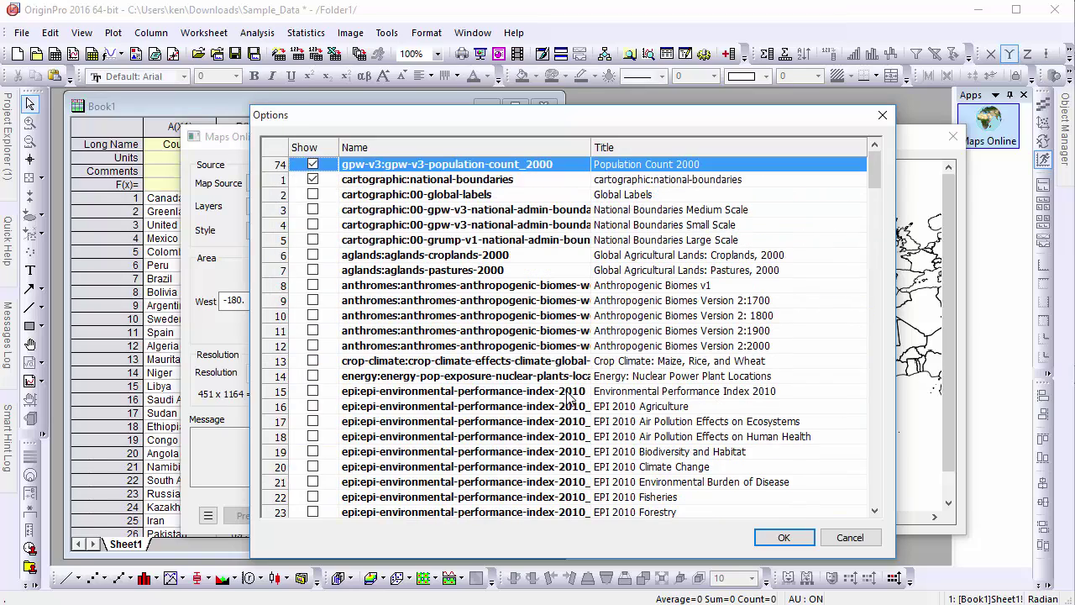
- Confirm the layers, preview the population shading, and verify Load Into Matrix with Auto area
click(783, 540)
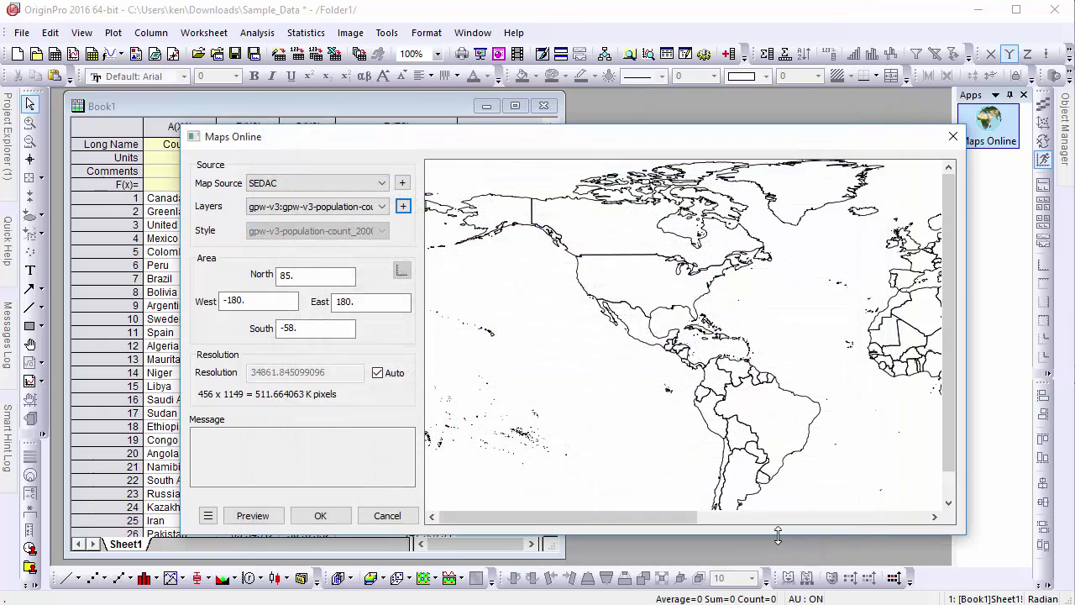
click(252, 516)
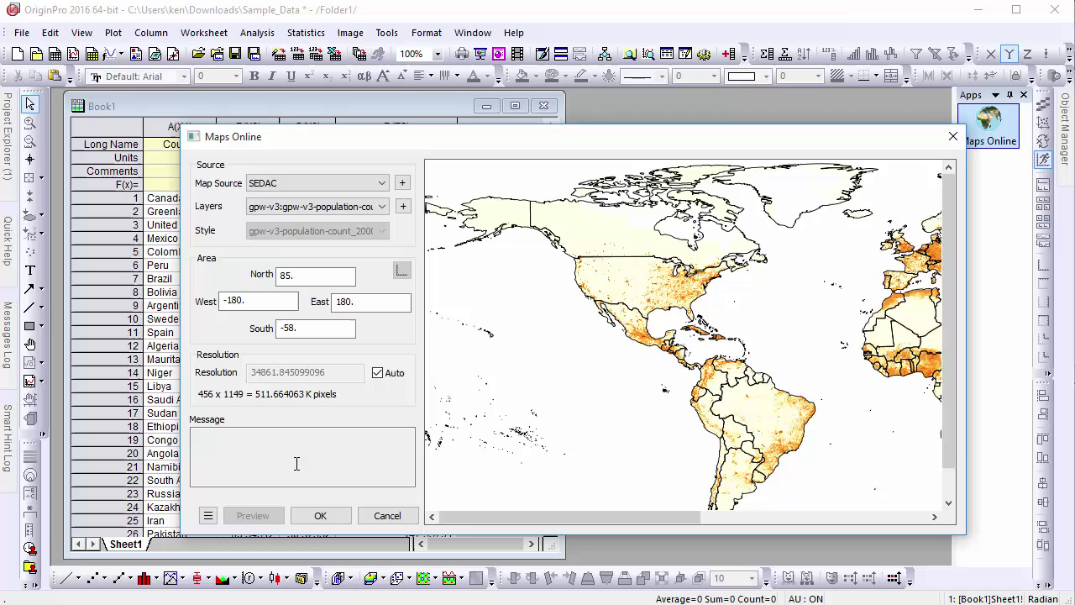
click(208, 516)
mouse_move(270, 519)
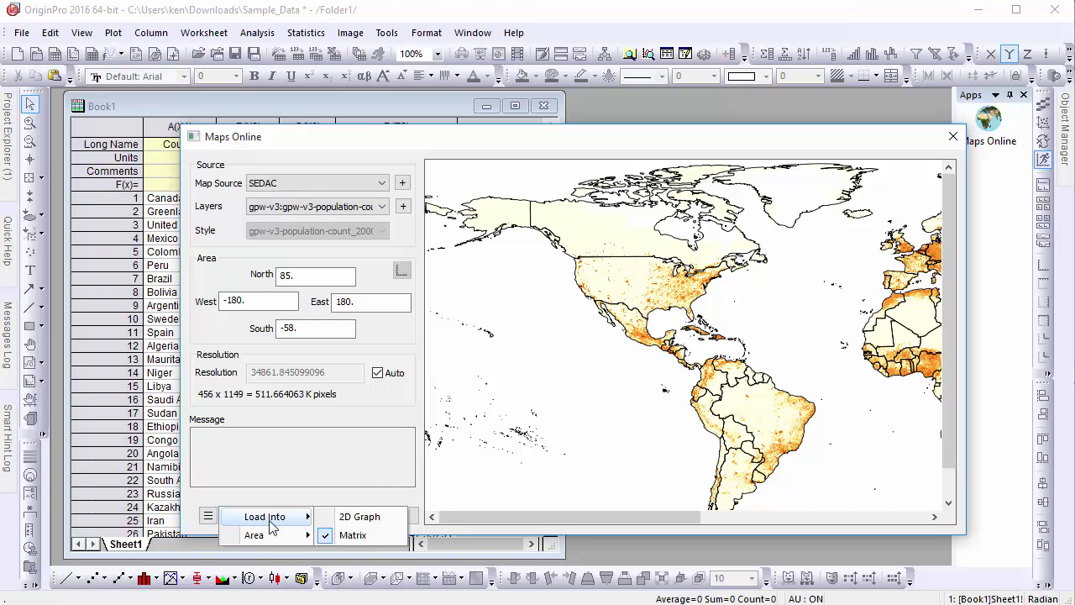
click(332, 502)
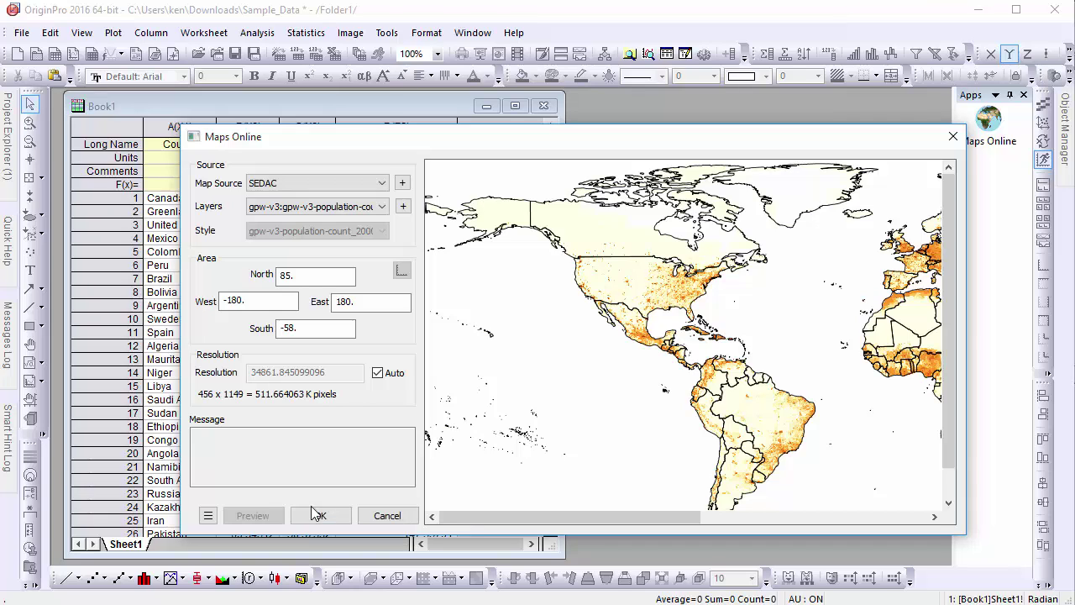
click(210, 515)
mouse_move(252, 535)
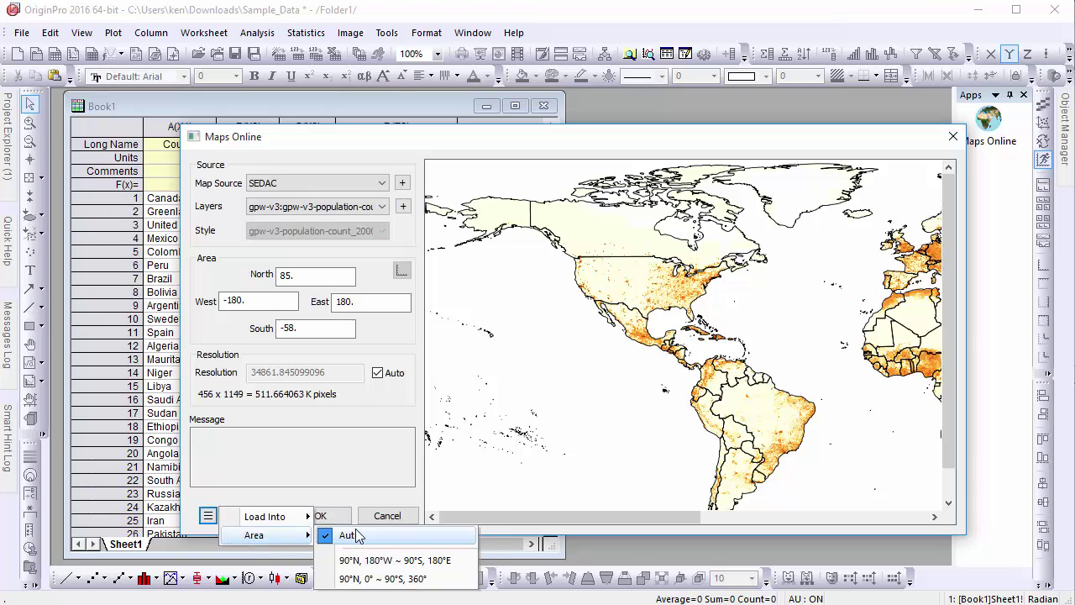
click(338, 479)
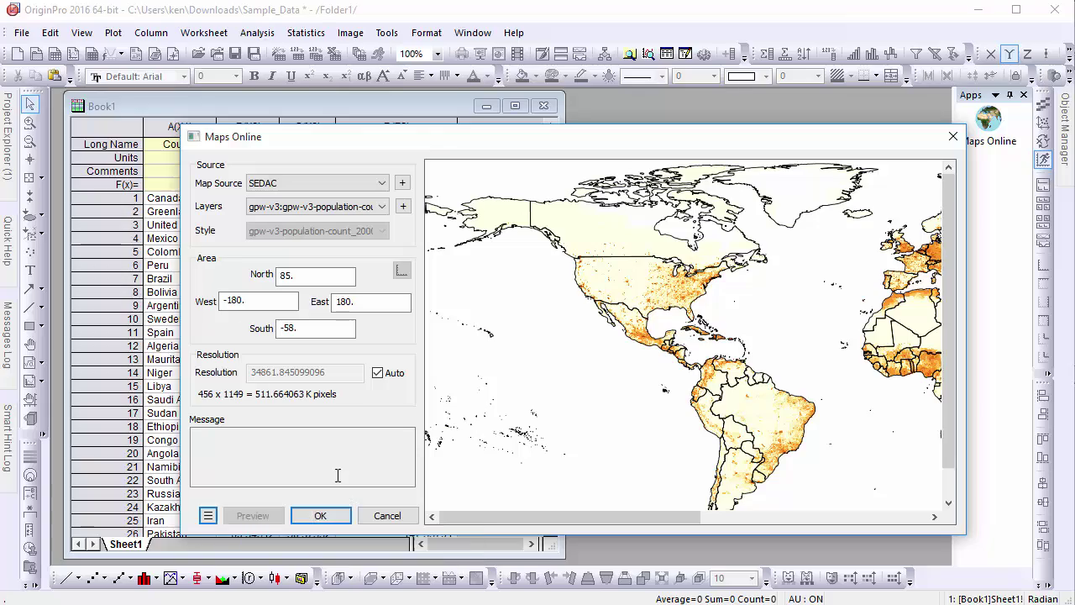
- Load the population map into matrix book wms1 and add a second empty matrix object
click(322, 516)
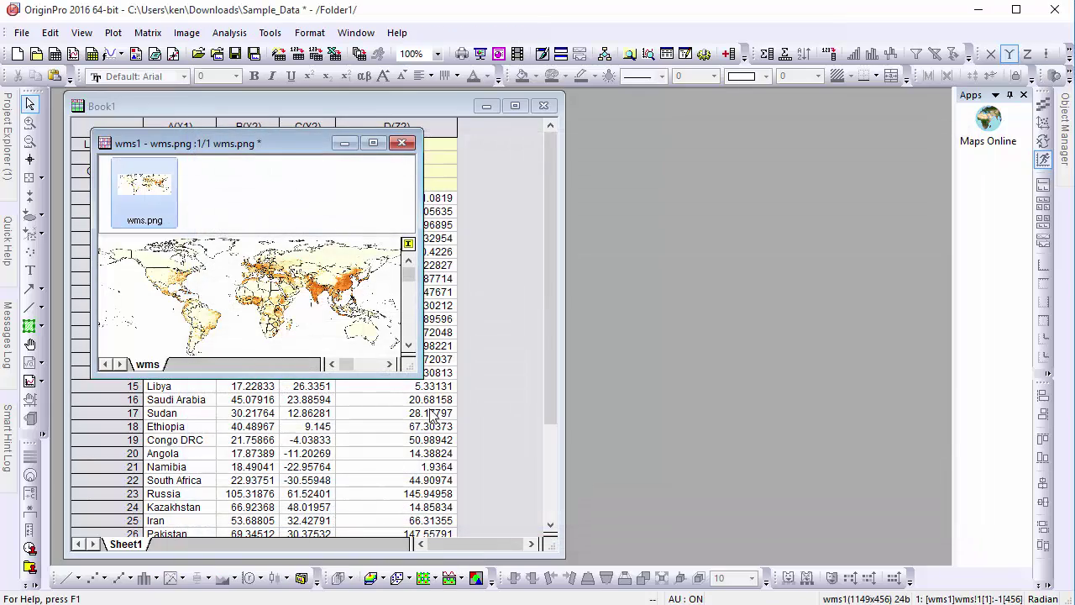
drag(414, 372, 851, 545)
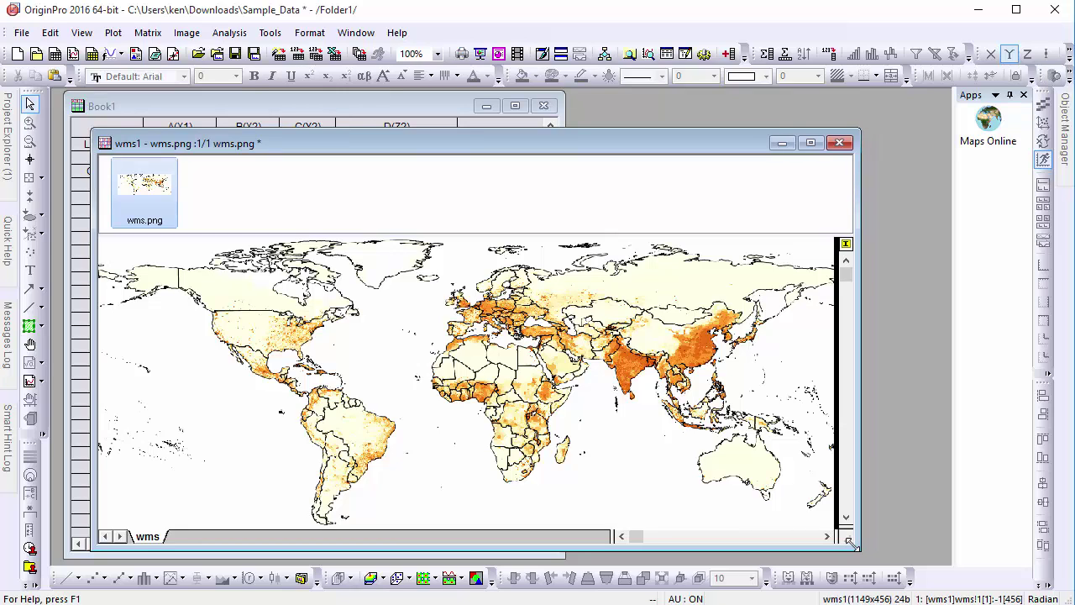
right_click(167, 188)
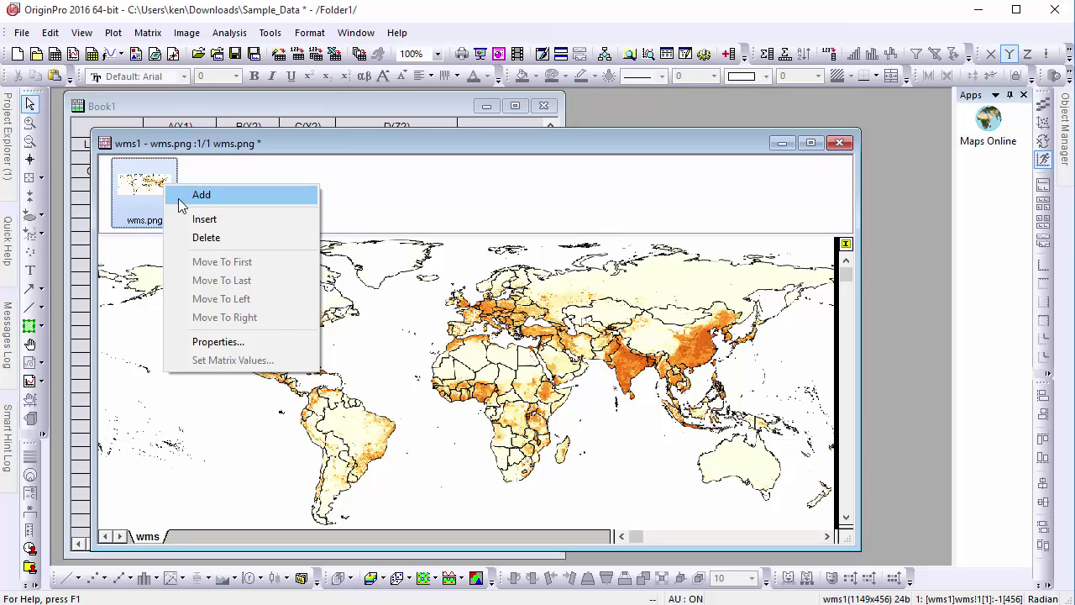
click(179, 198)
click(239, 192)
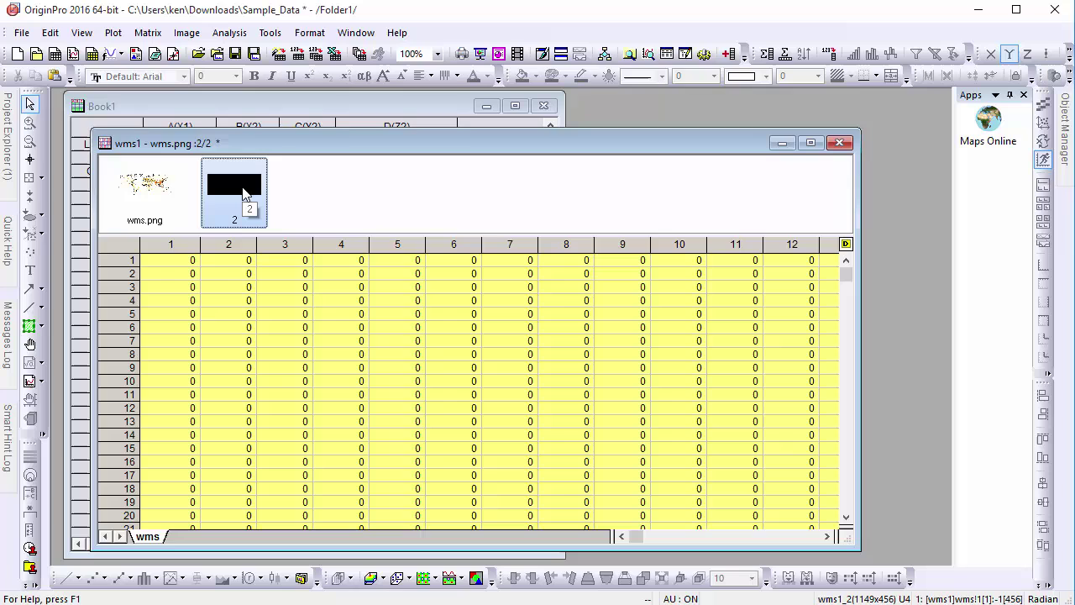
- Set the new 1149×456 matrix object's data type to Double(8)
right_click(243, 194)
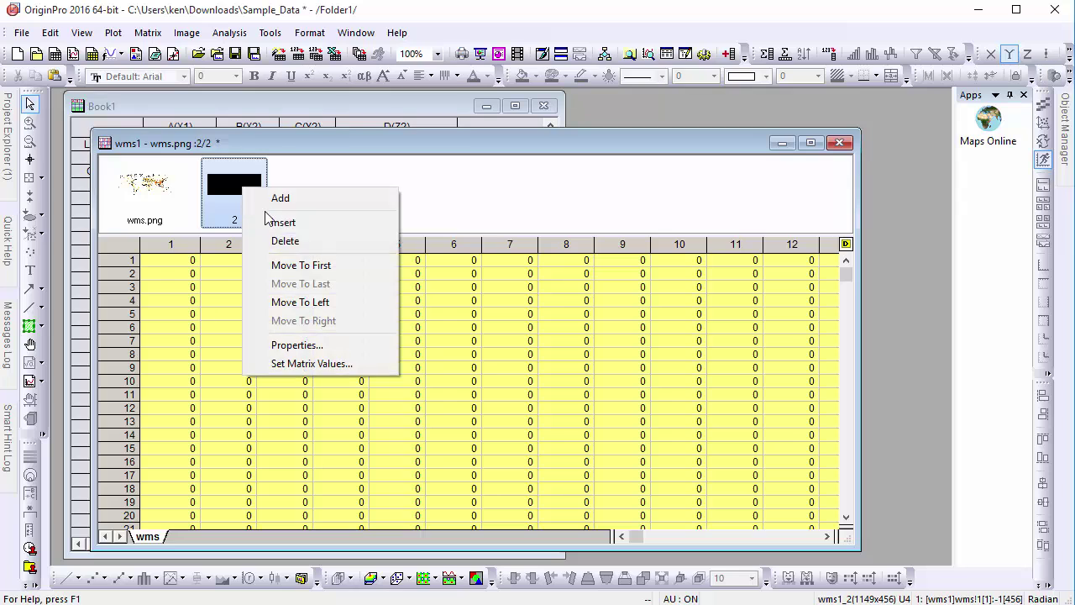
click(336, 352)
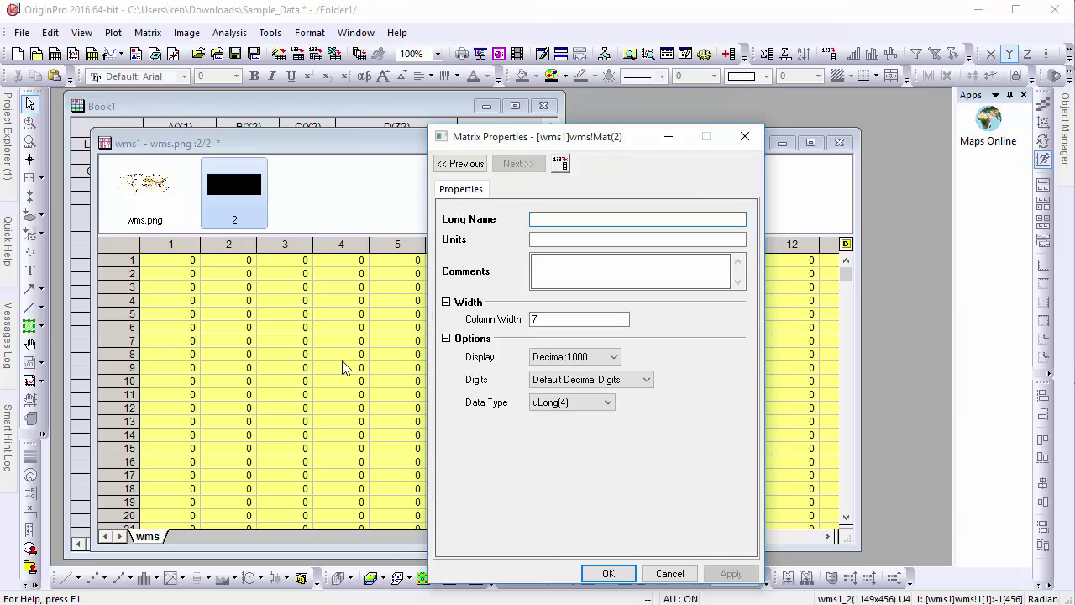
click(560, 404)
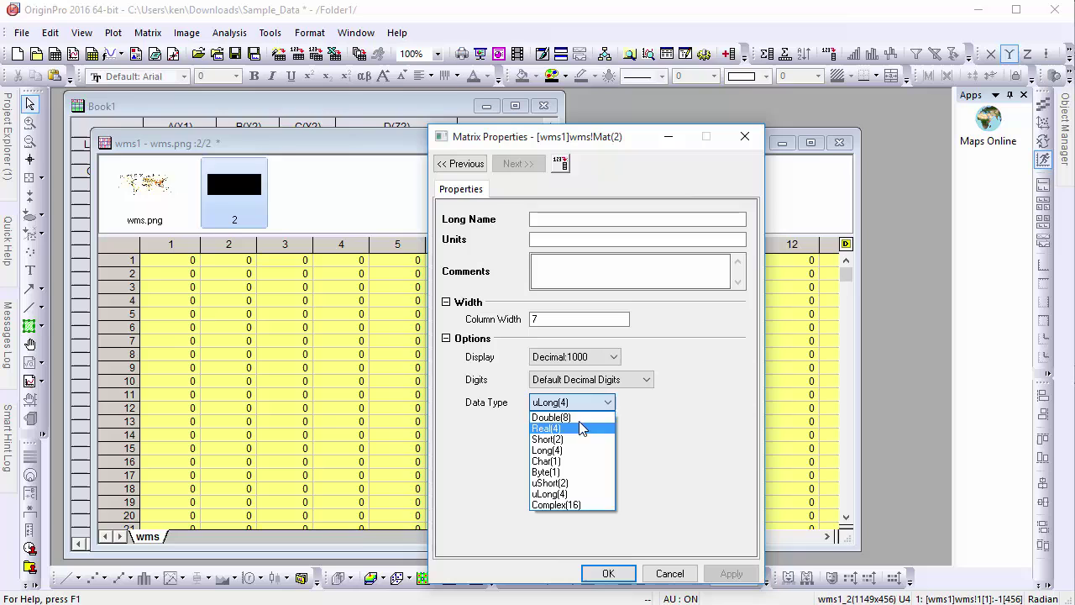
click(571, 418)
click(595, 572)
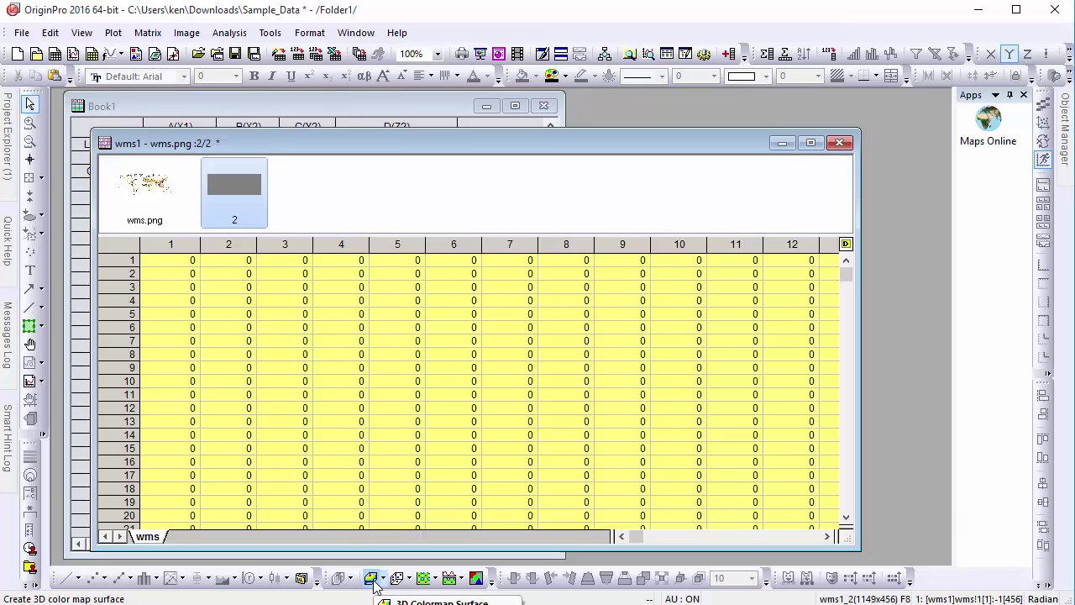
- Plot Mat(2) as a 3D colormap surface and turn on Shift in Z at 0
click(371, 578)
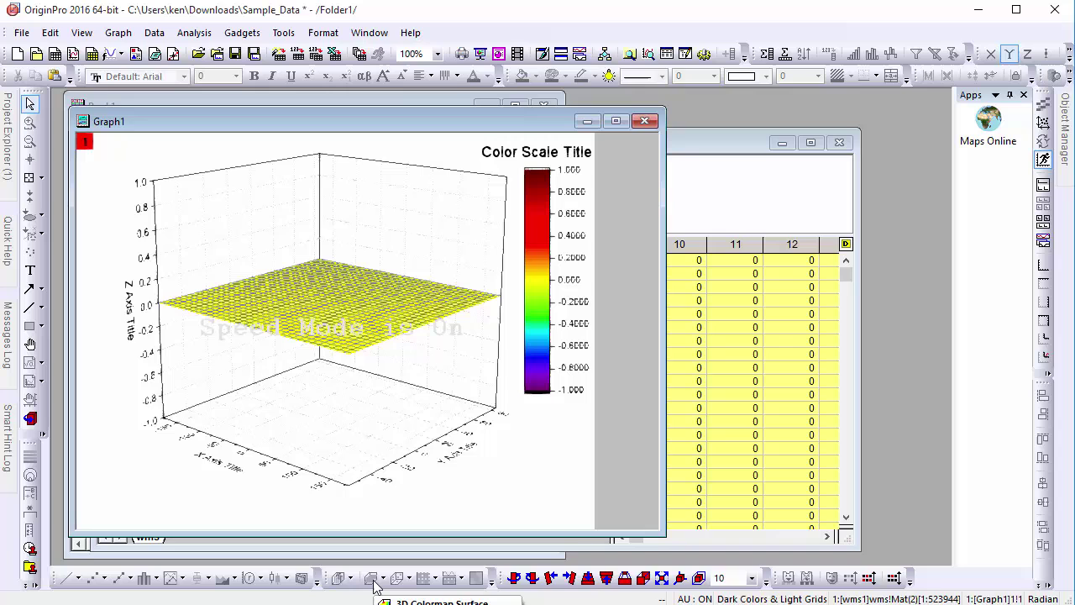
click(341, 308)
right_click(341, 309)
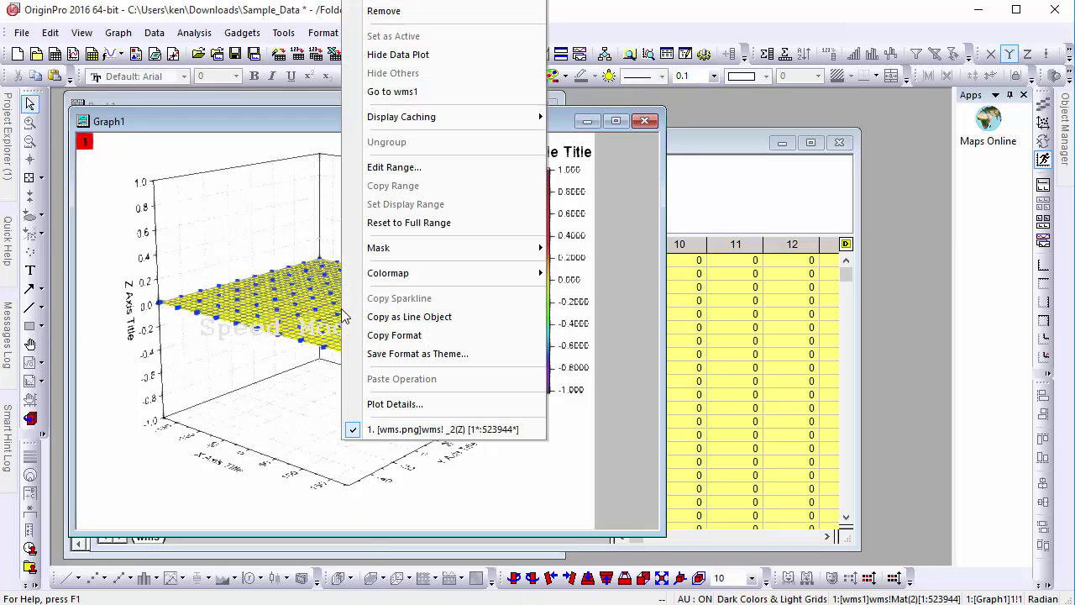
click(374, 404)
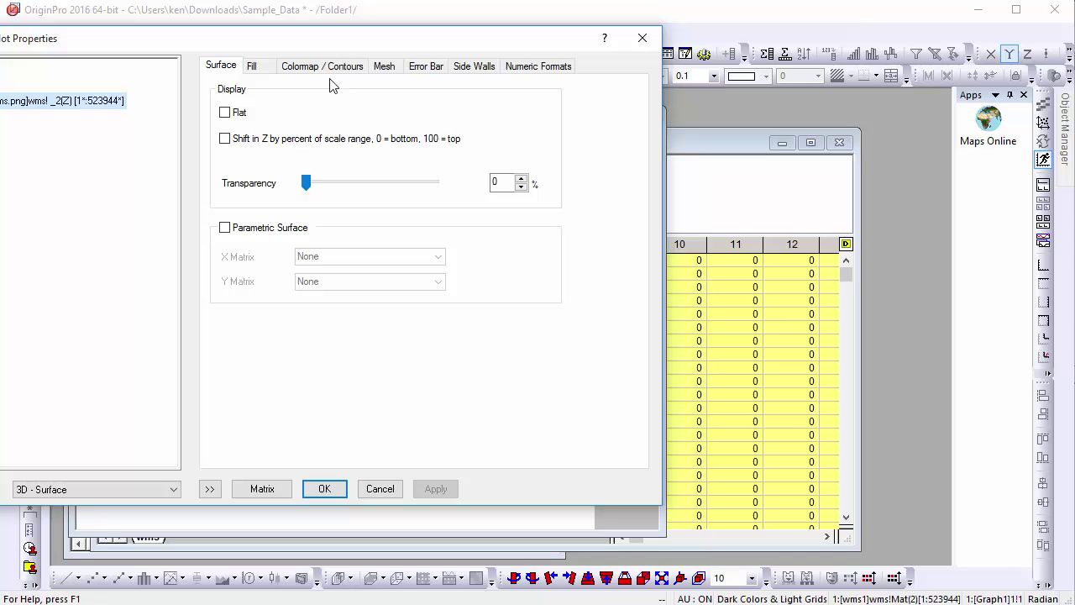
drag(331, 43, 464, 49)
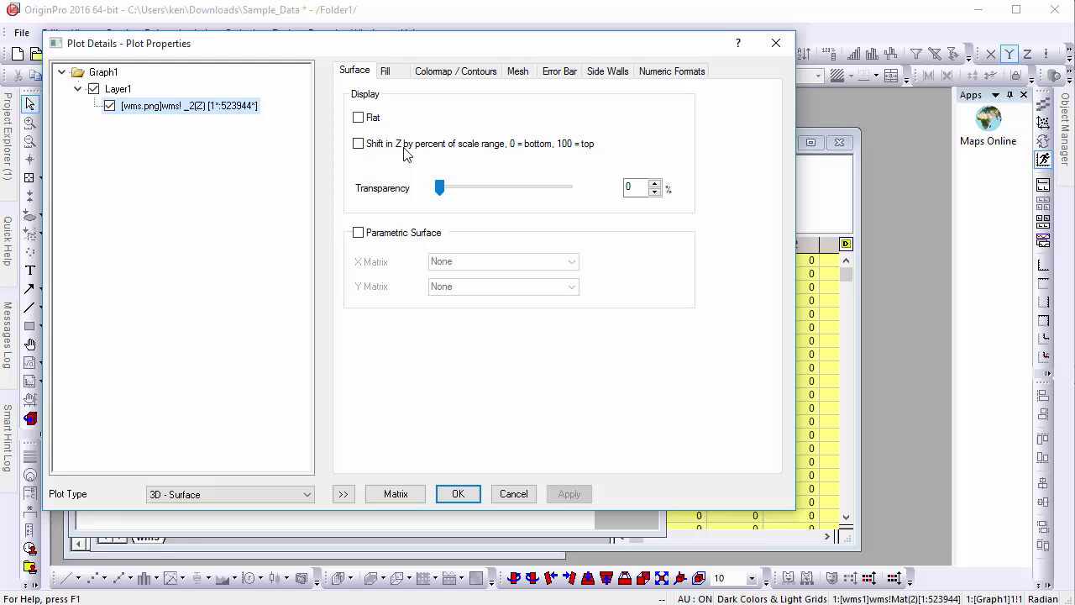
click(378, 153)
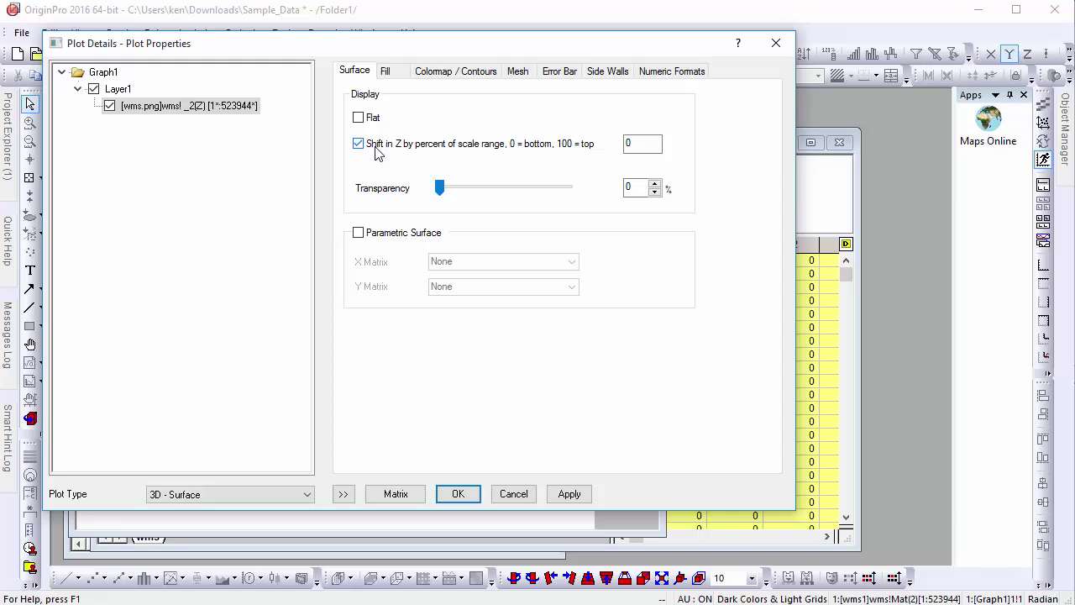
click(386, 73)
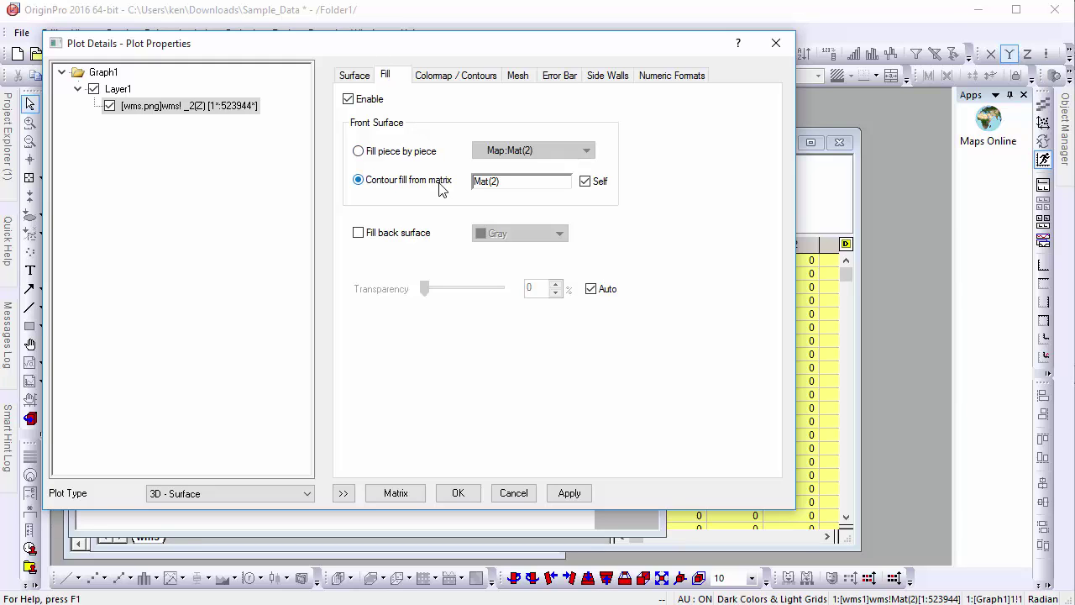
- Fill the surface piece by piece using Direct RGB from Mat(1) wms.png and apply
click(427, 155)
click(487, 151)
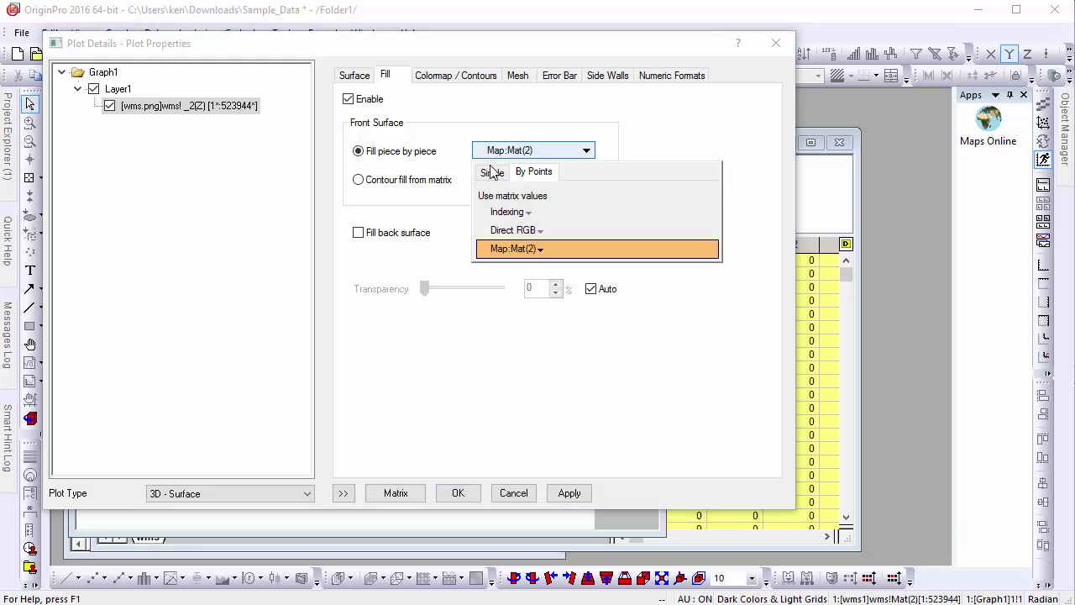
click(514, 249)
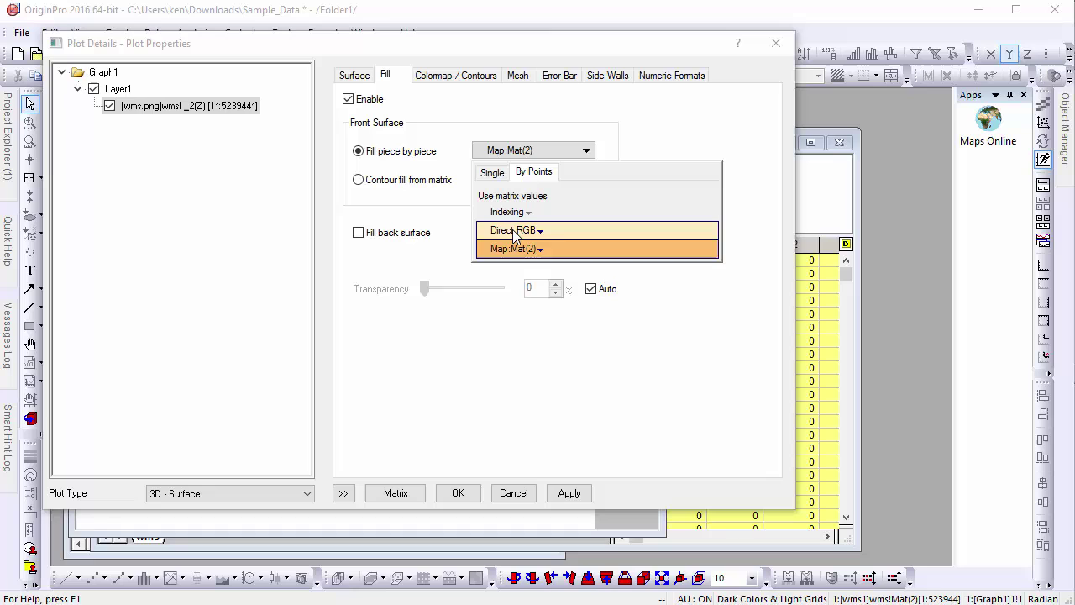
click(516, 249)
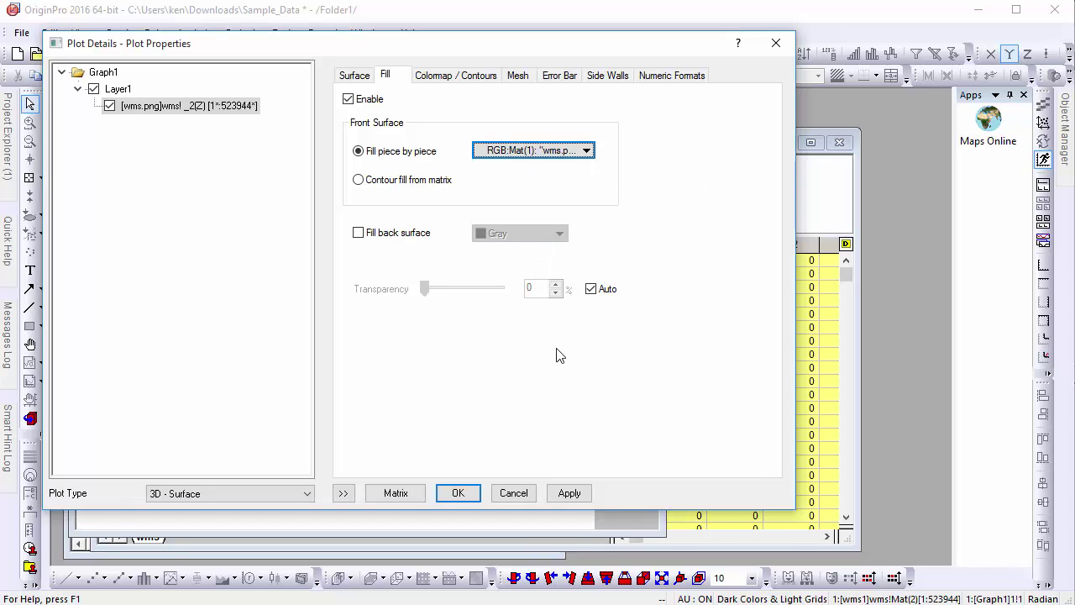
click(569, 493)
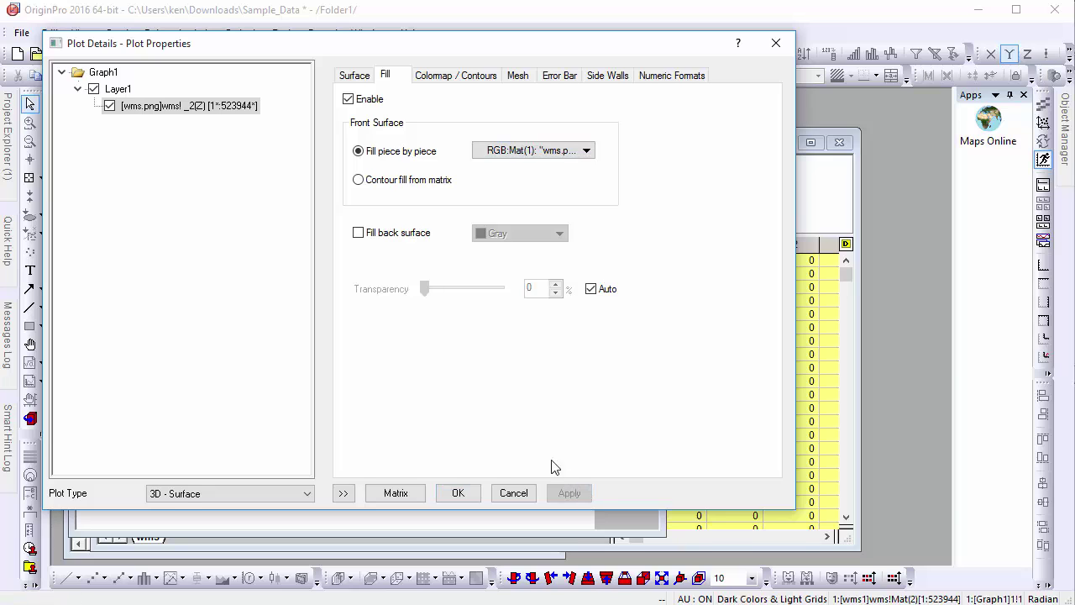
- Disable contour lines and the mesh grid on the surface
click(470, 74)
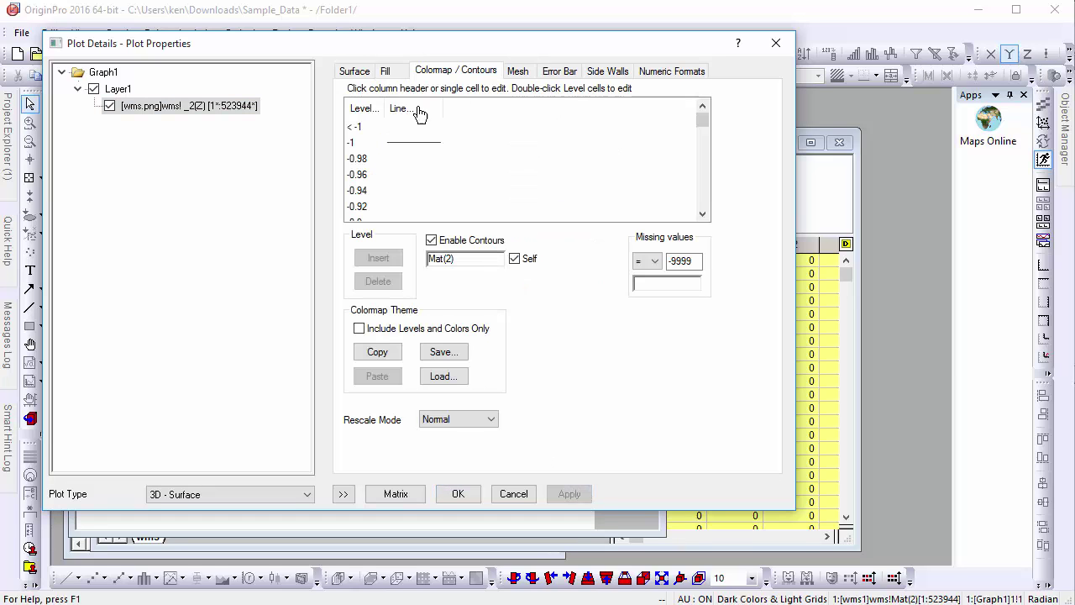
click(432, 240)
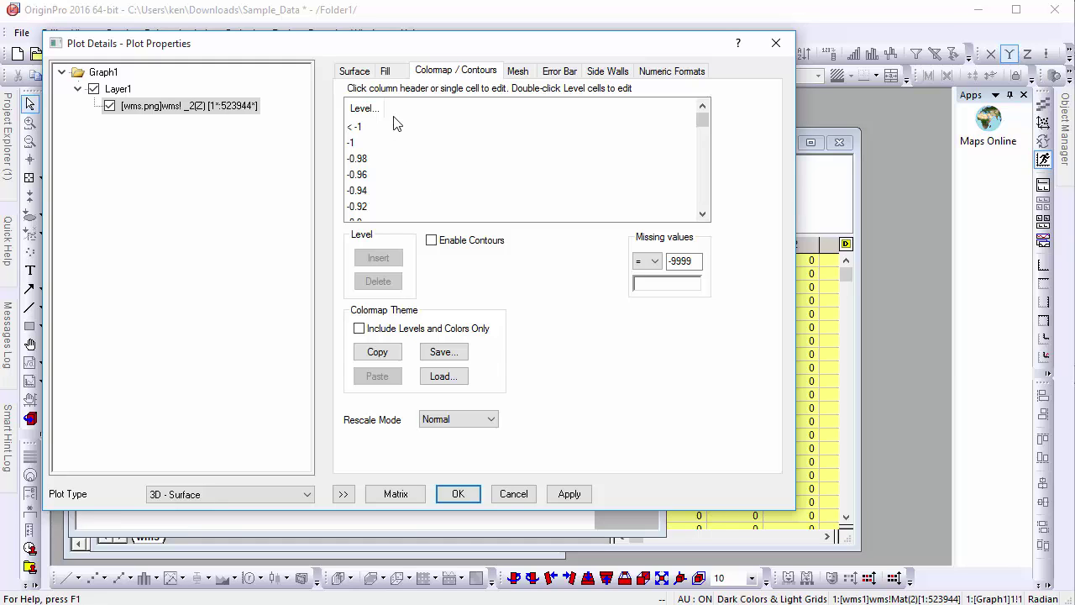
click(518, 73)
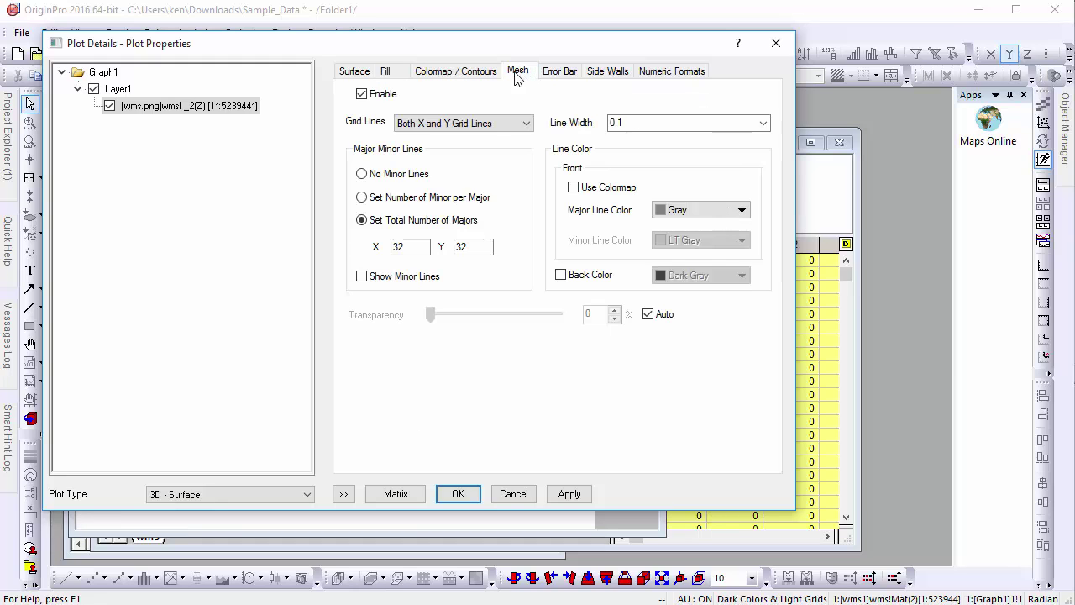
click(383, 94)
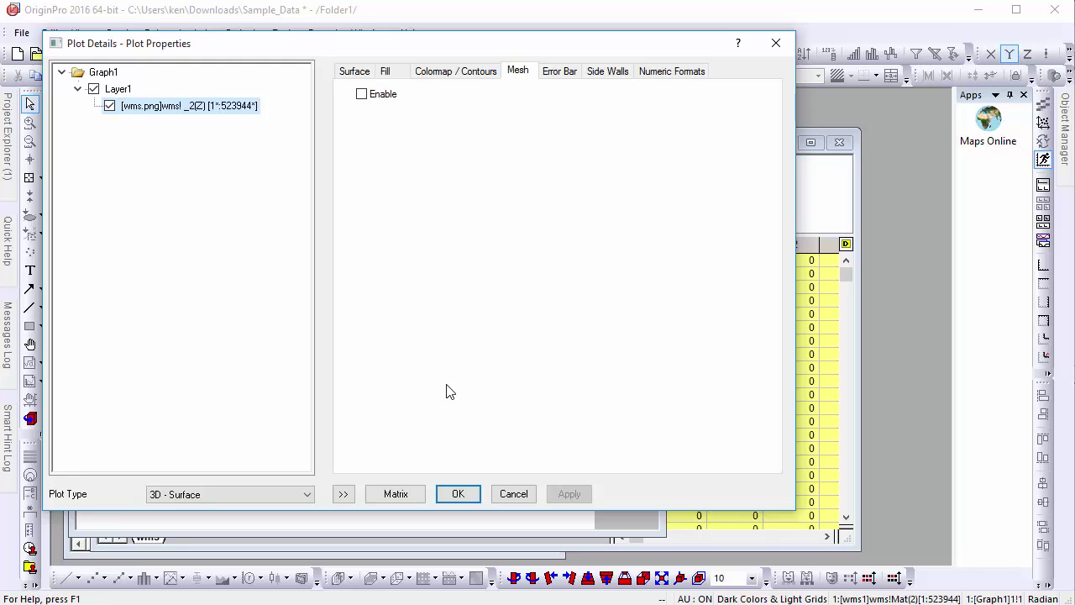
click(112, 89)
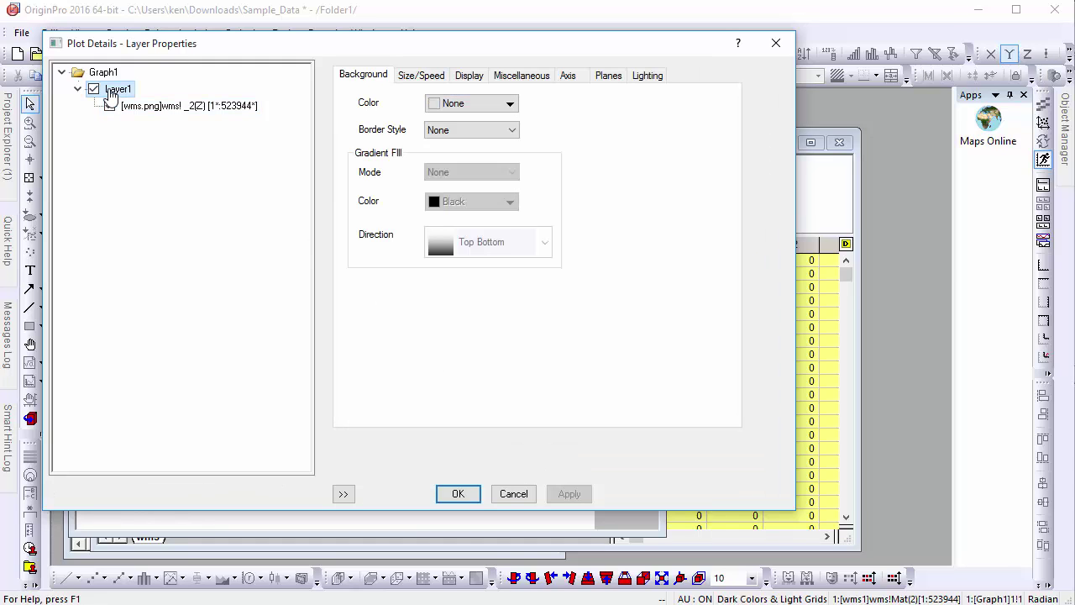
- Turn off the matrix data max-points limit and link axis lengths as XY
click(421, 76)
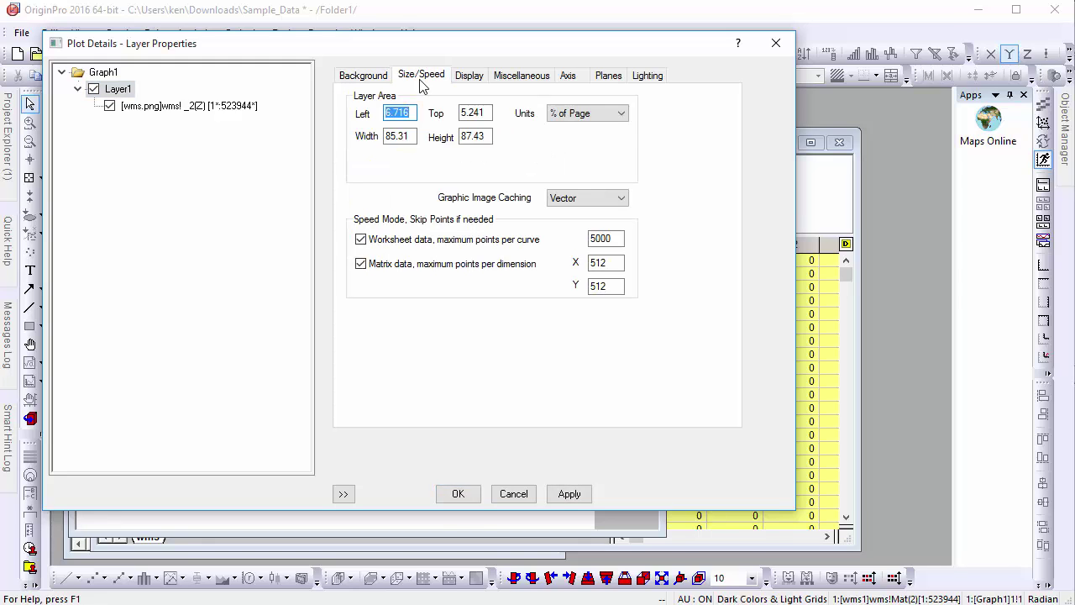
click(361, 266)
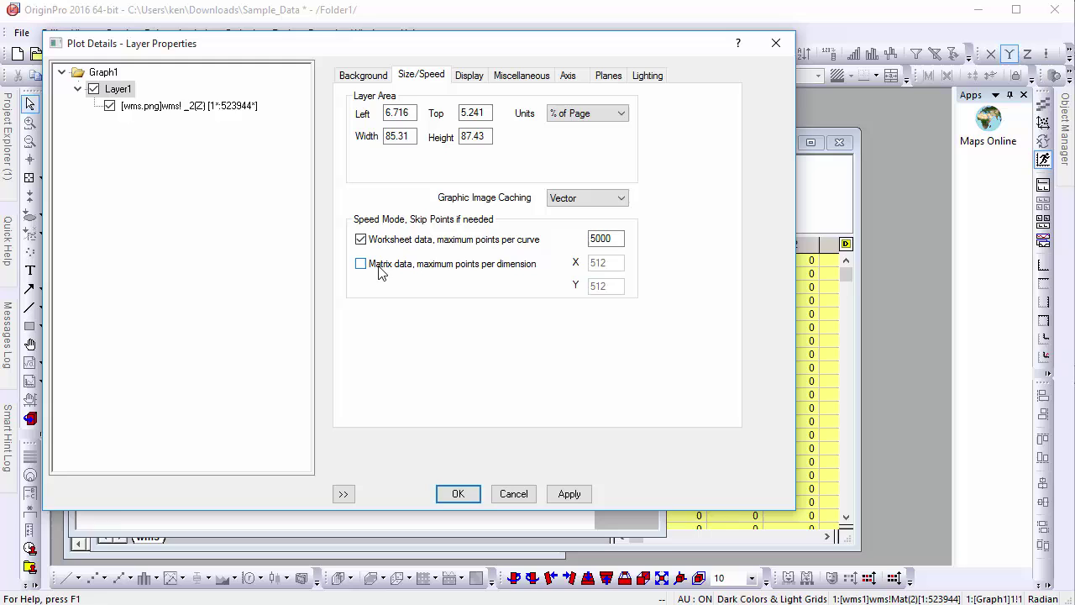
click(563, 80)
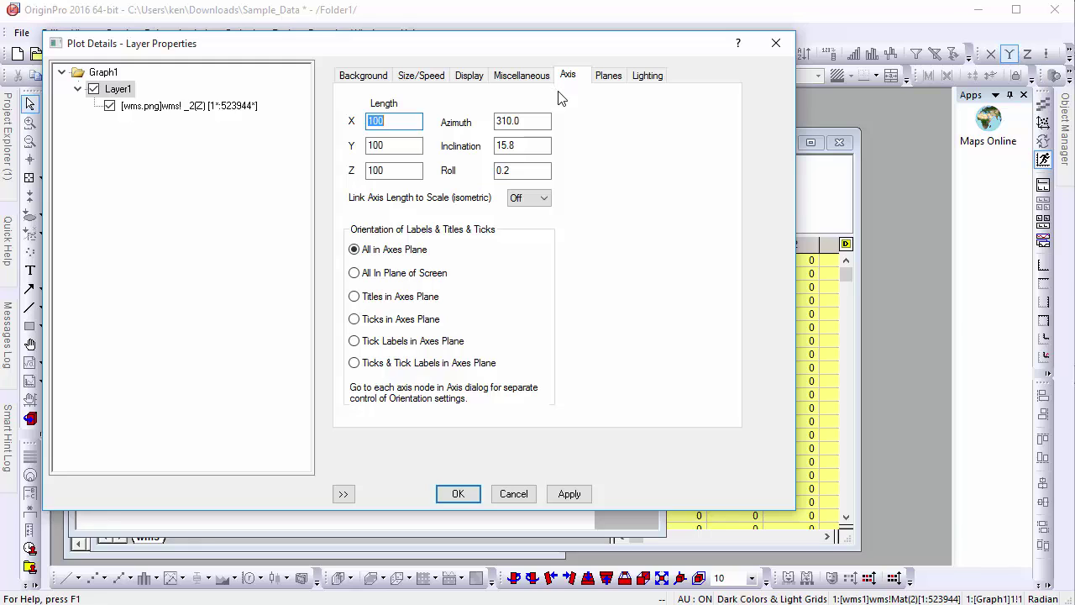
click(544, 197)
click(546, 223)
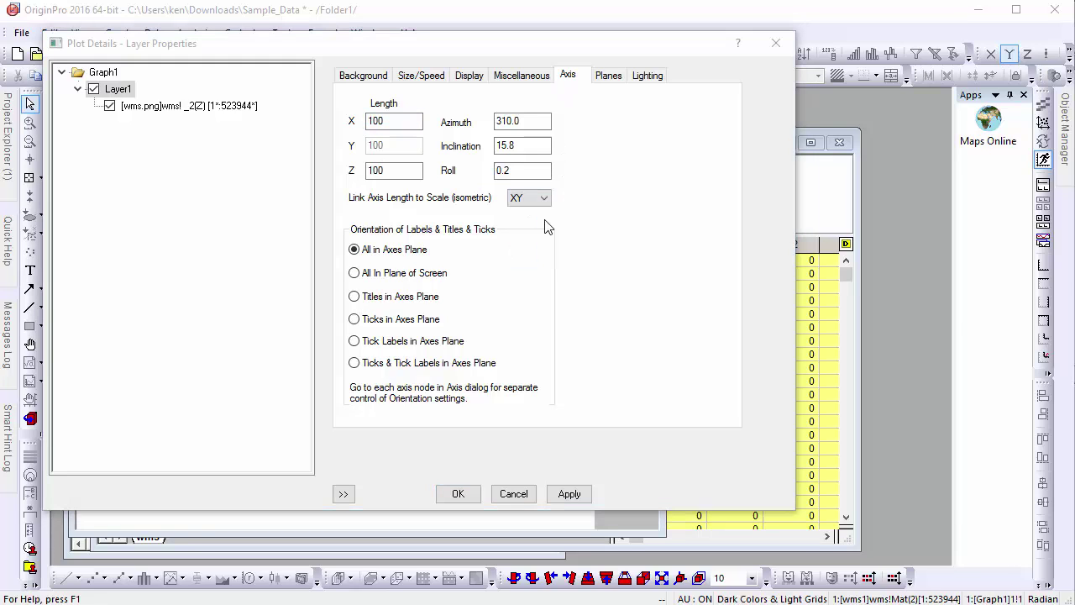
- Hide the YZ and ZX planes and accept the layer properties
click(605, 77)
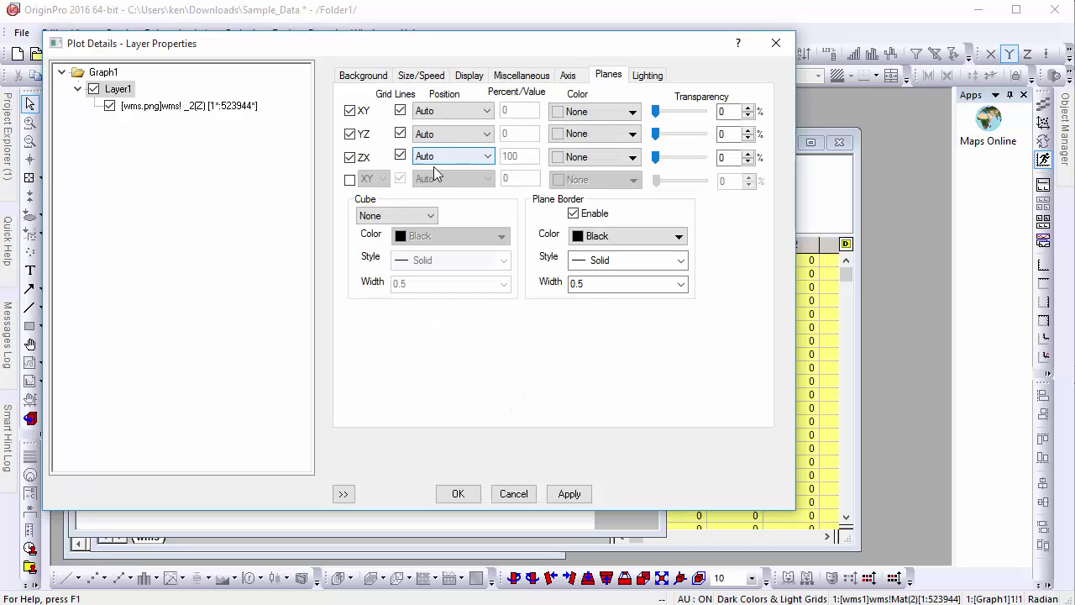
click(365, 137)
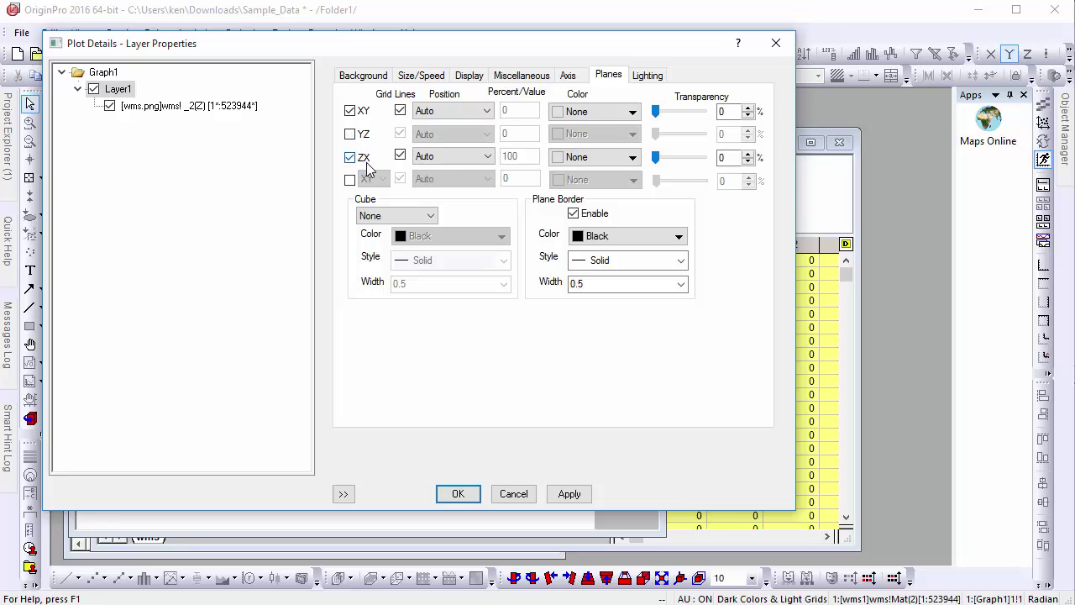
click(366, 162)
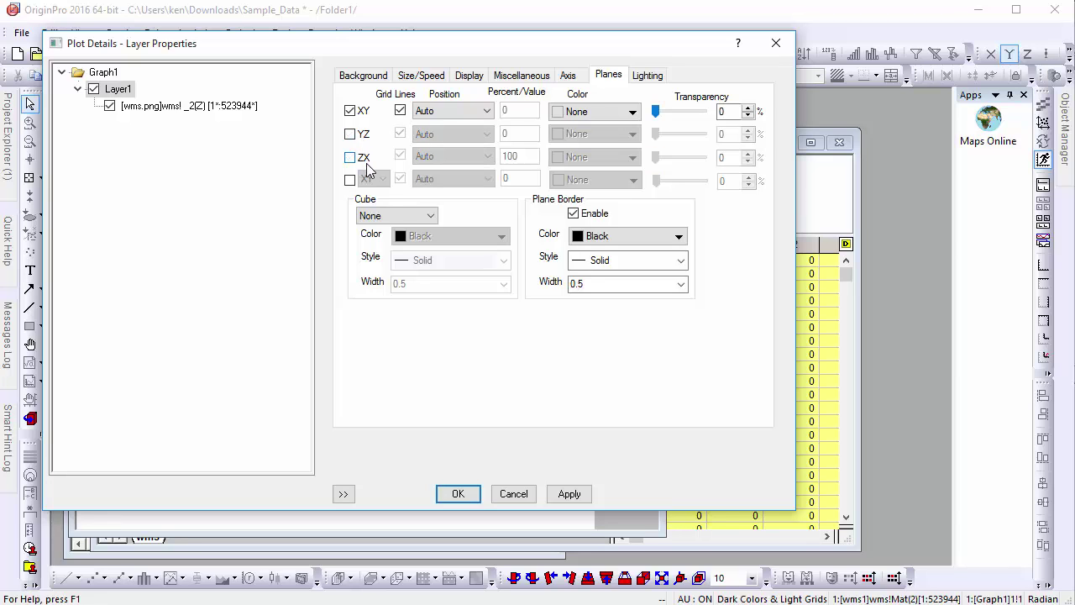
click(469, 497)
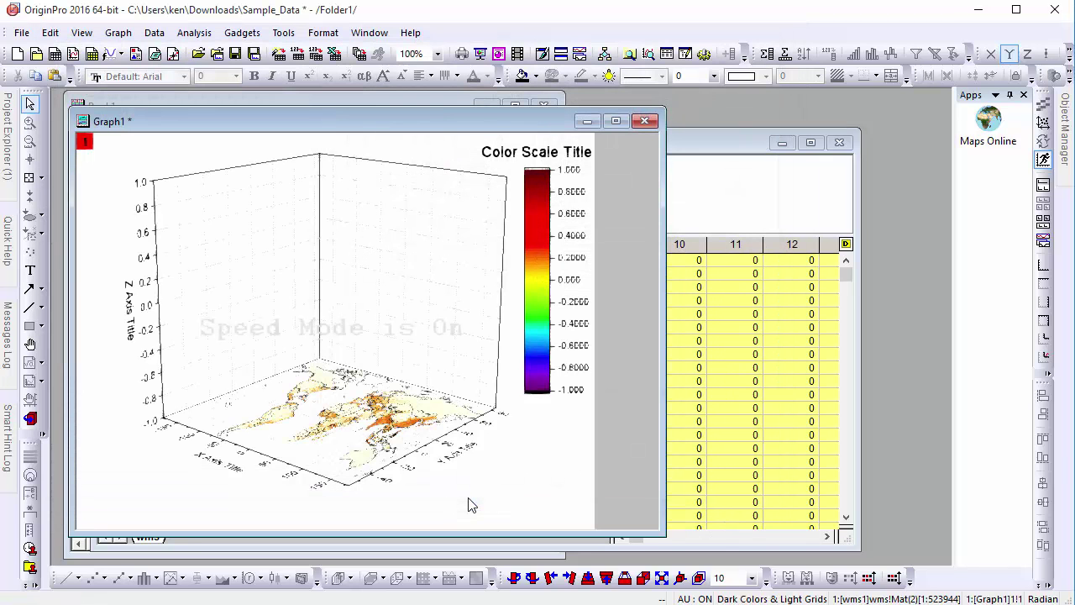
- Delete the X axis tick labels and the colour scale legend from Graph1
click(450, 451)
key(Escape)
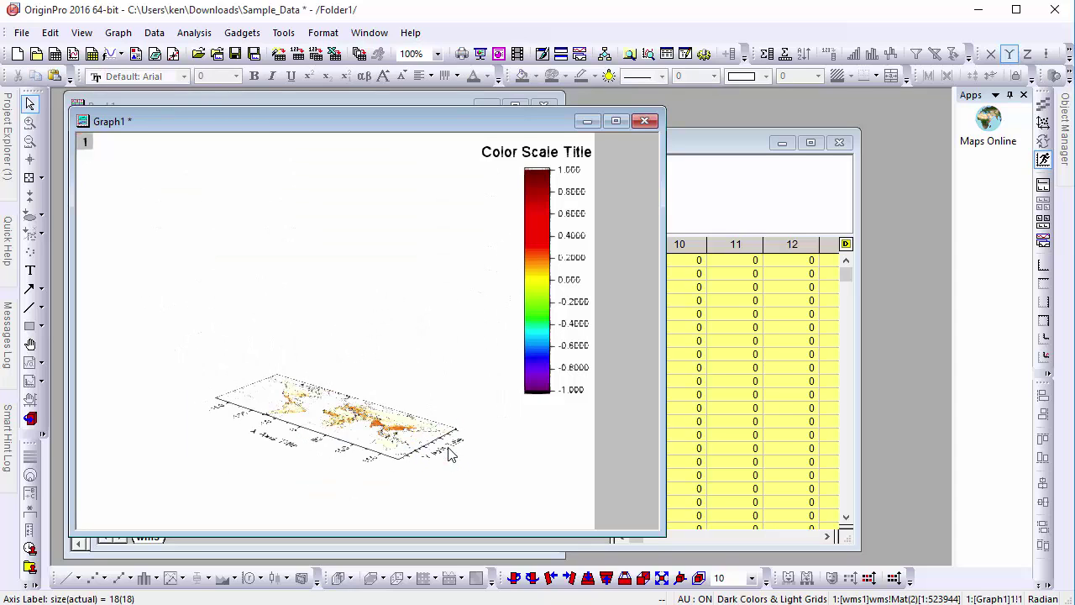
click(445, 450)
key(Escape)
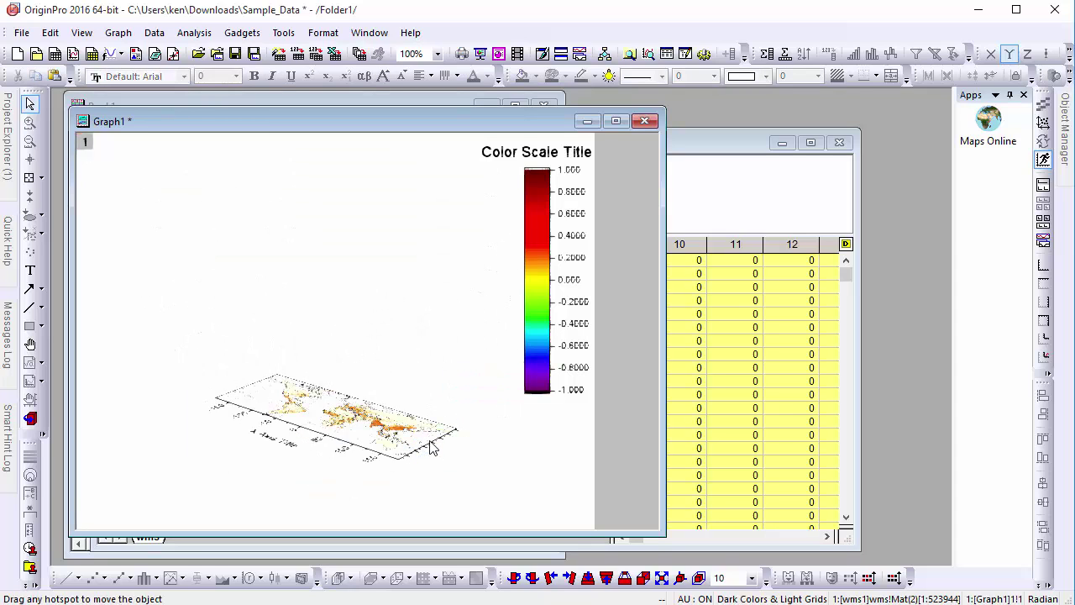
click(430, 447)
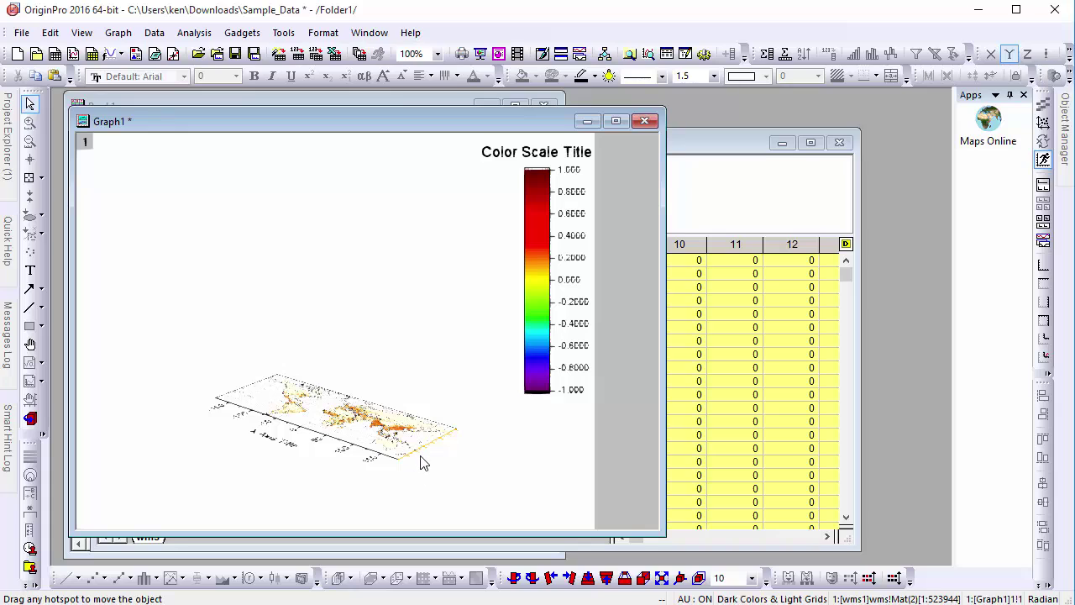
key(Escape)
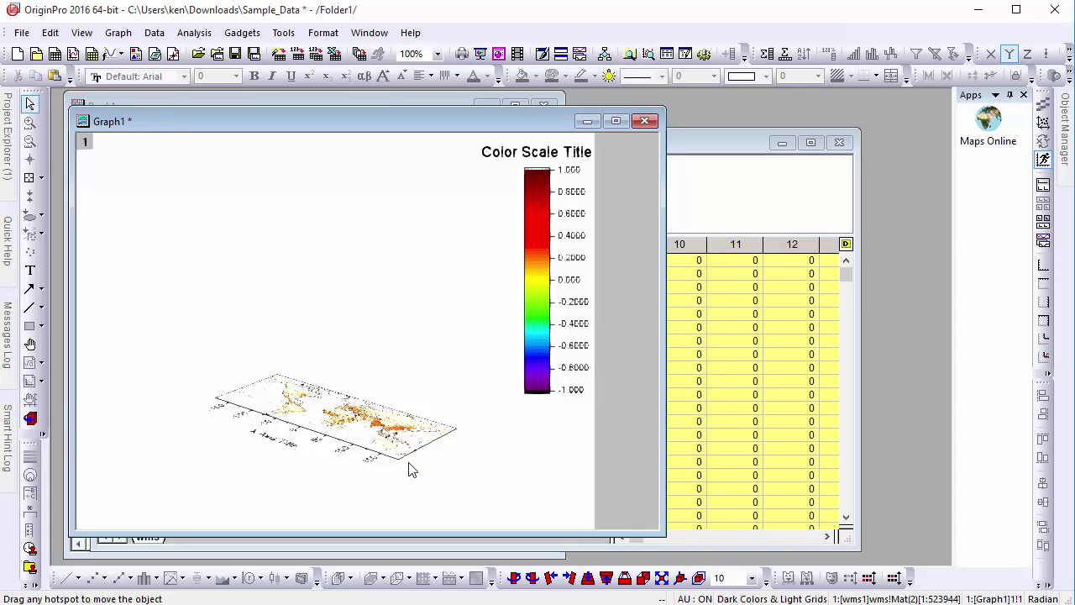
click(375, 457)
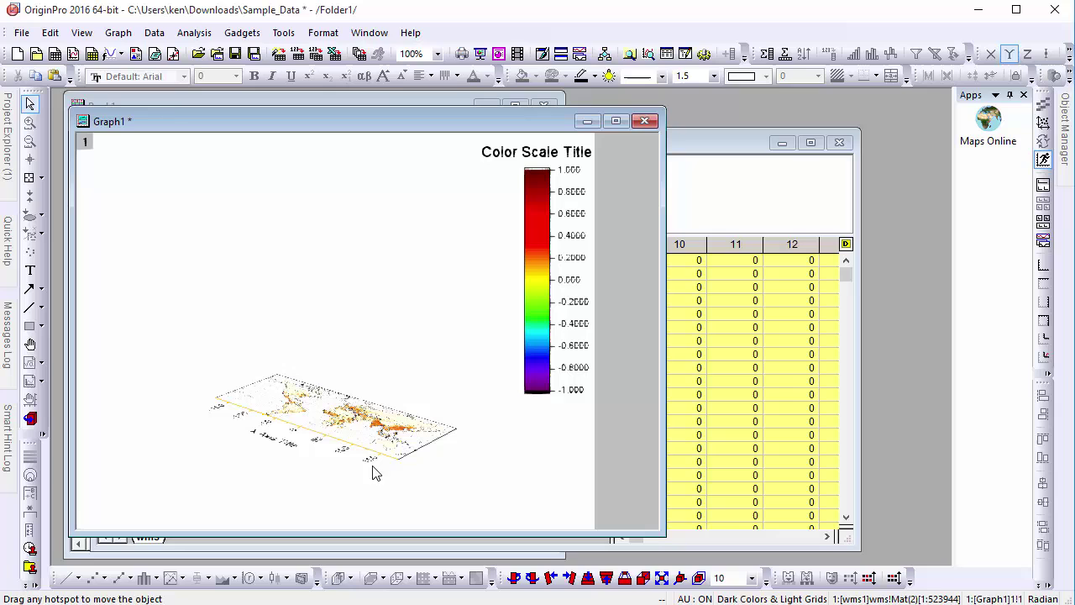
click(340, 449)
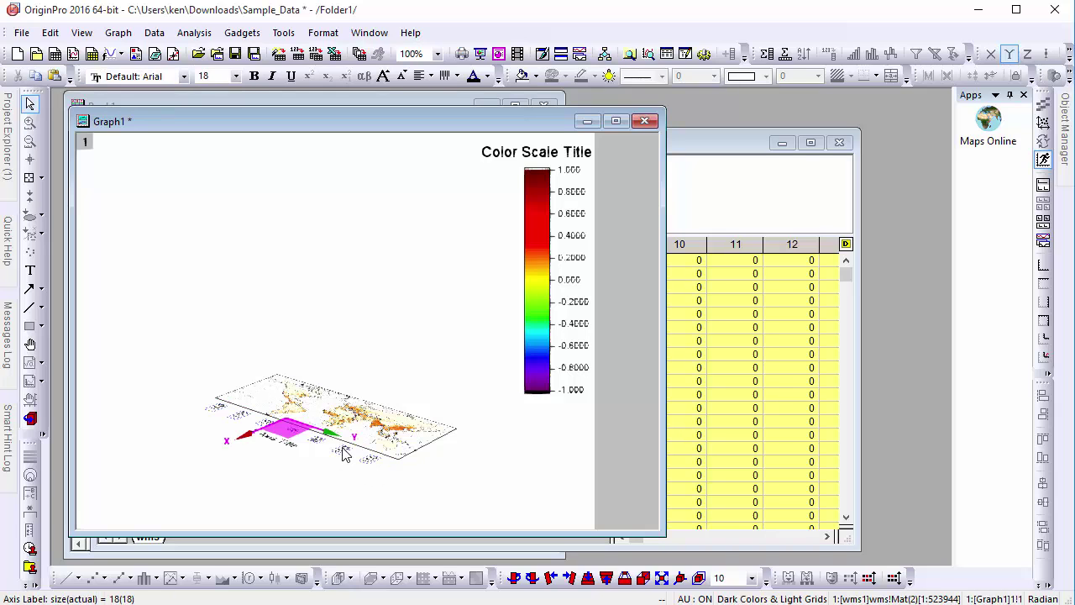
key(Delete)
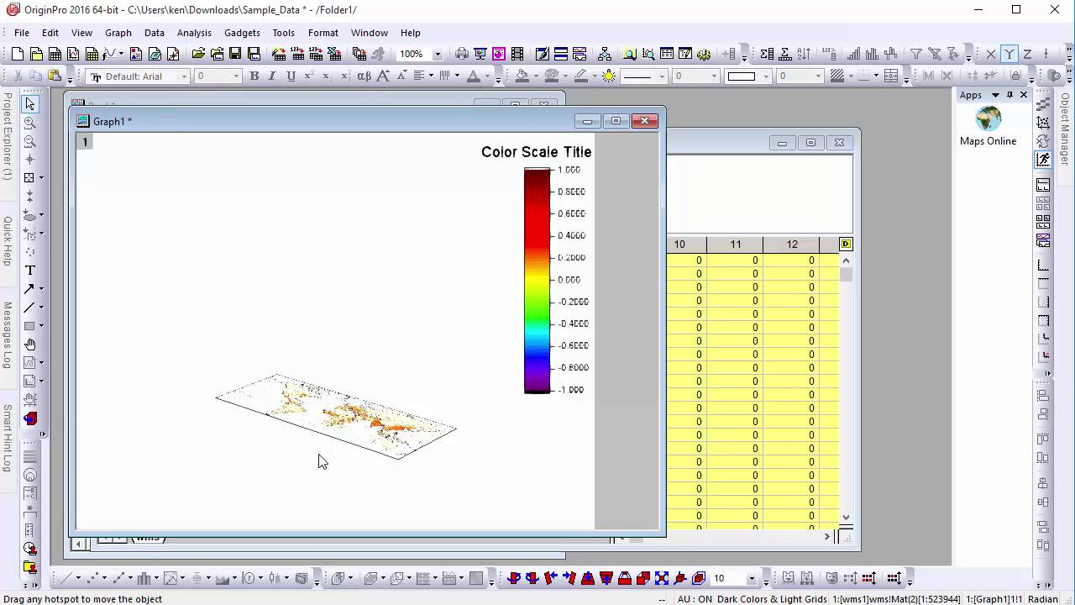
click(555, 178)
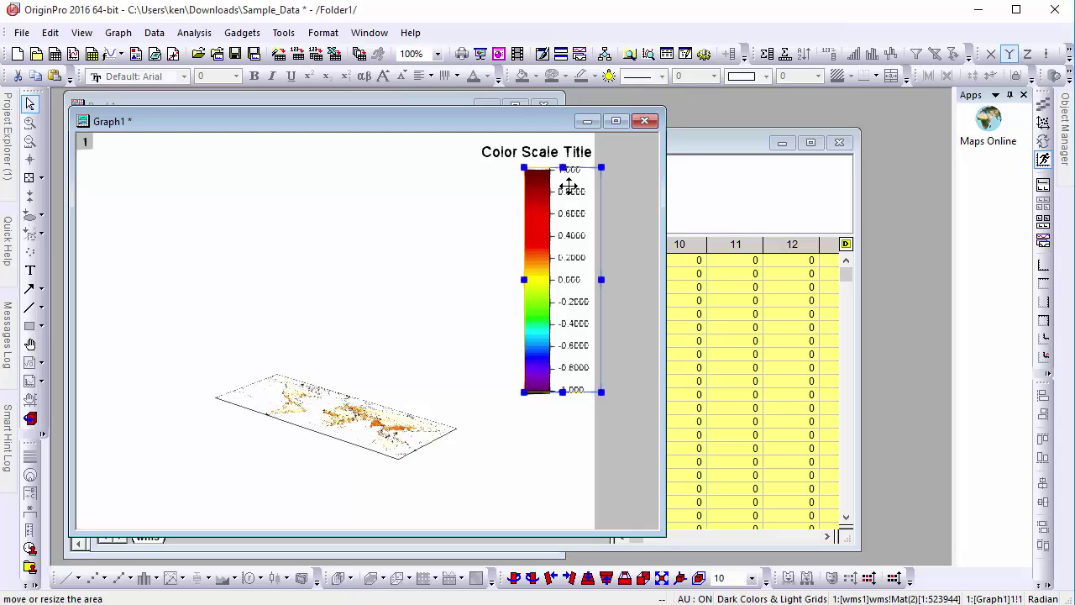
key(Delete)
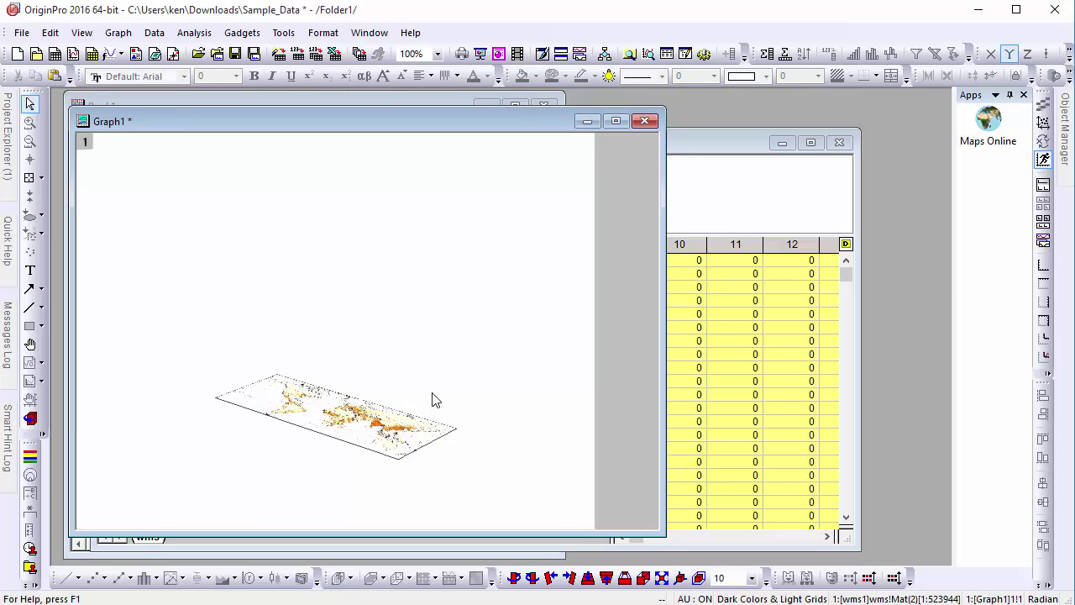
- Add the Population column from the folder's worksheet to the layer as a 3D Bars plot
double_click(84, 141)
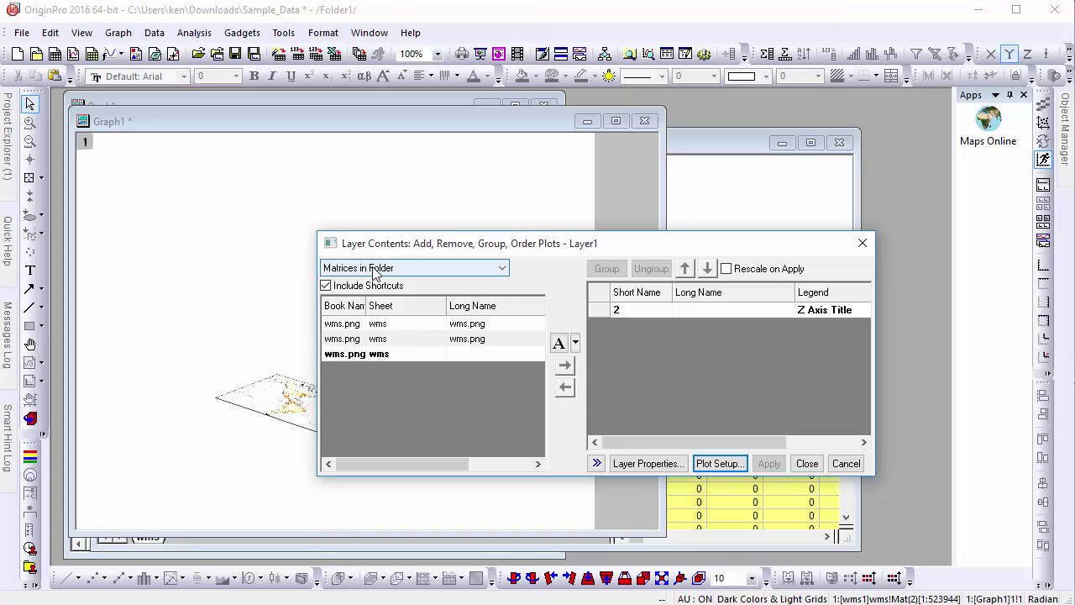
click(373, 269)
click(372, 280)
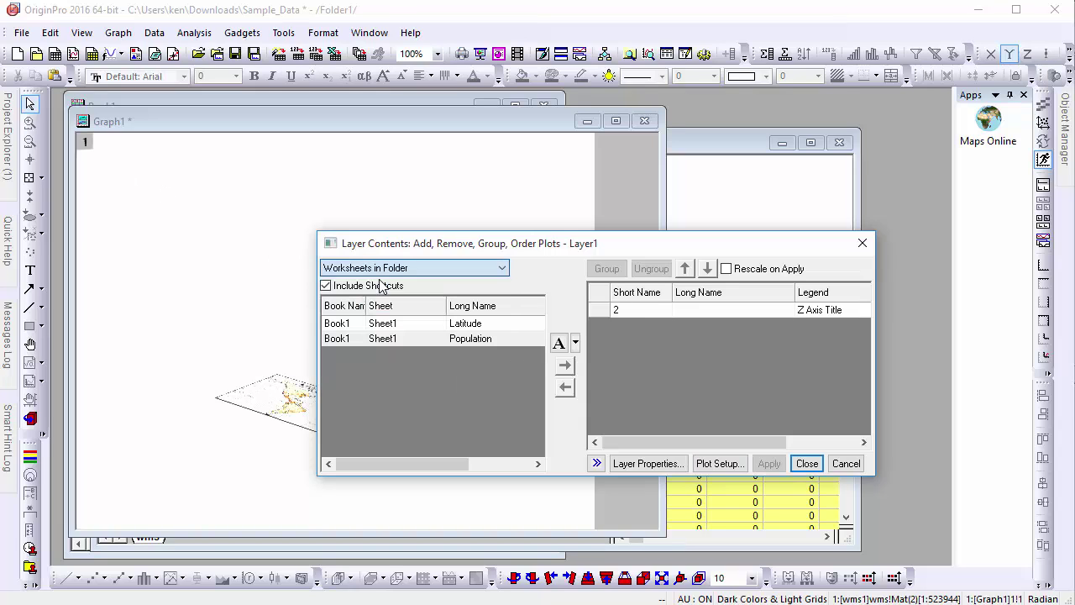
click(575, 343)
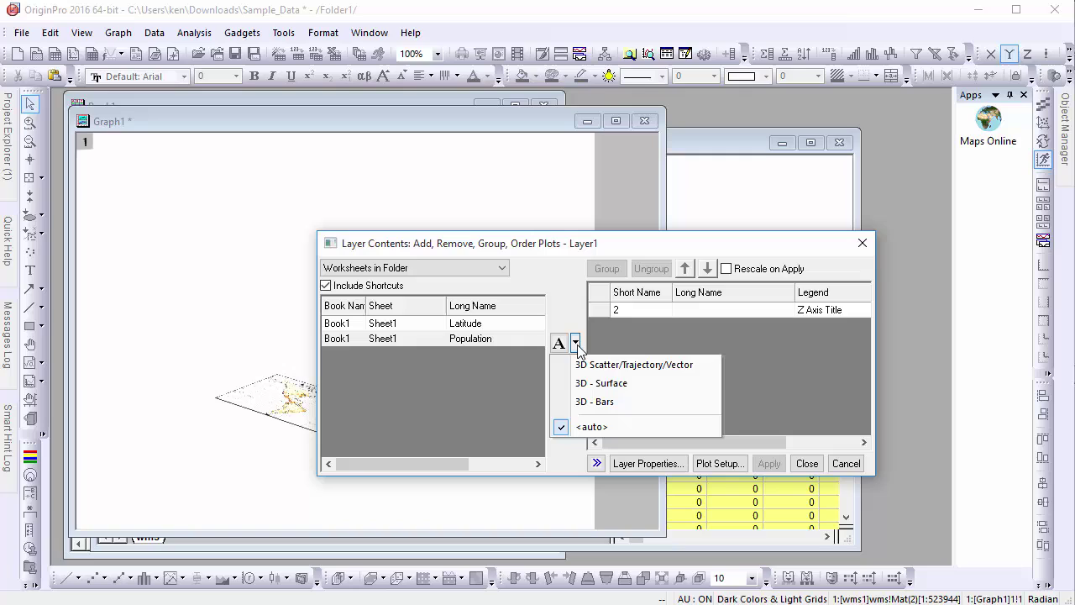
click(598, 402)
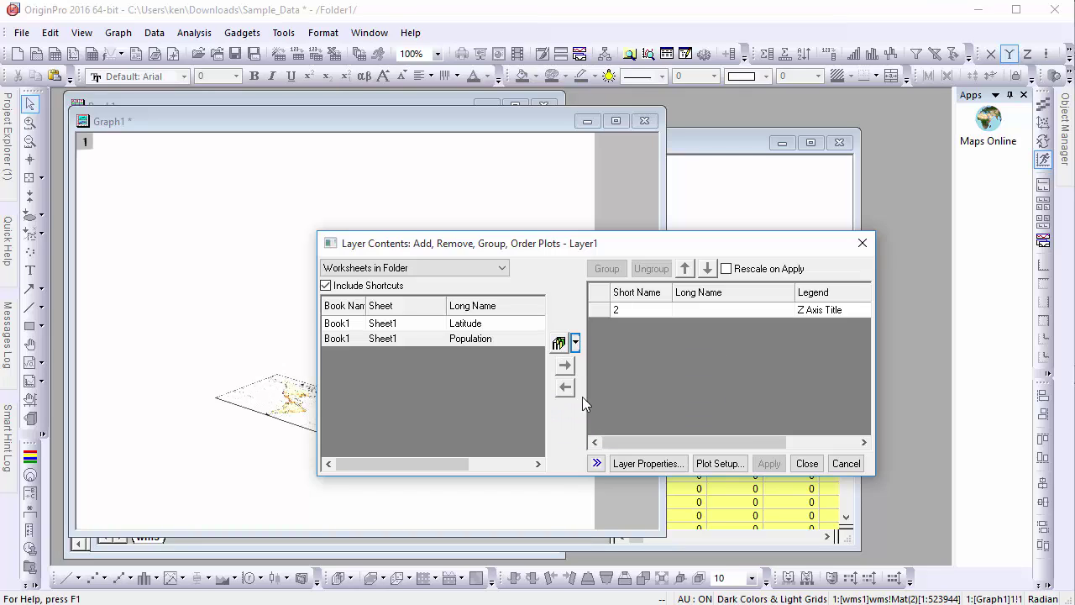
click(495, 336)
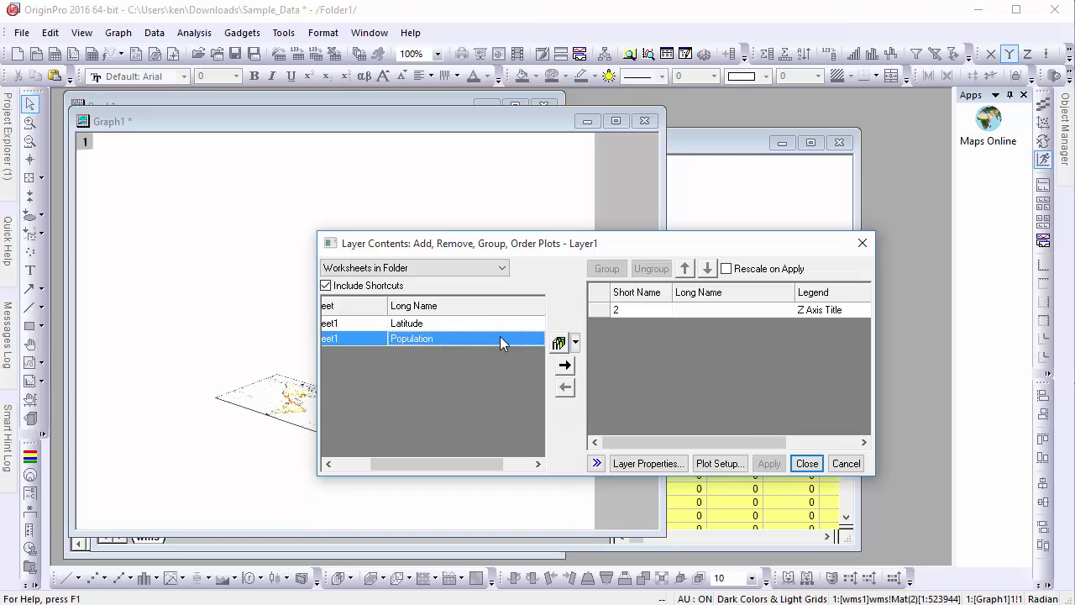
click(564, 373)
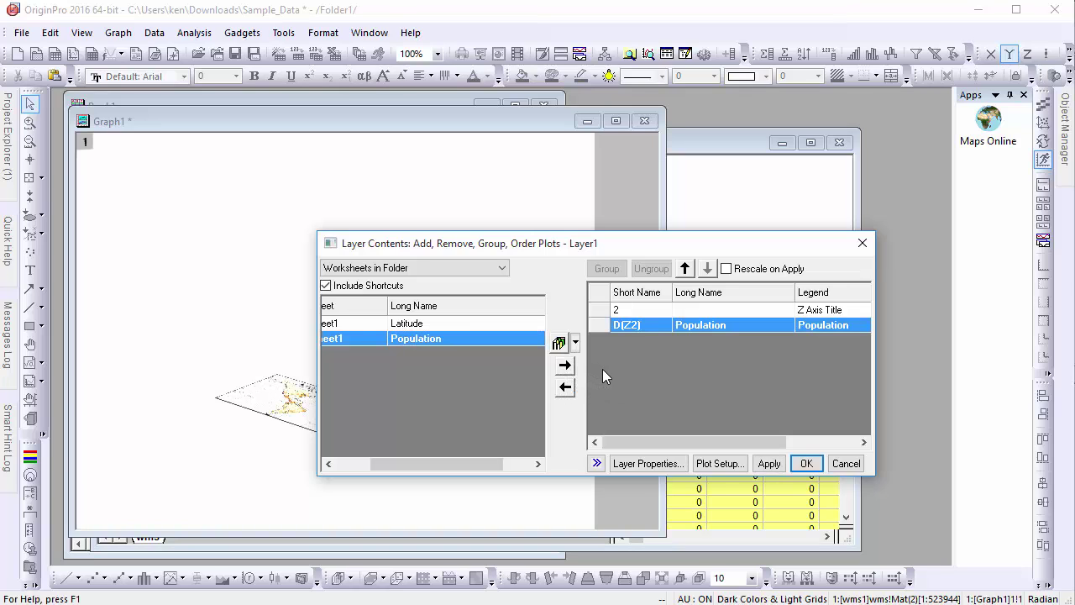
click(807, 464)
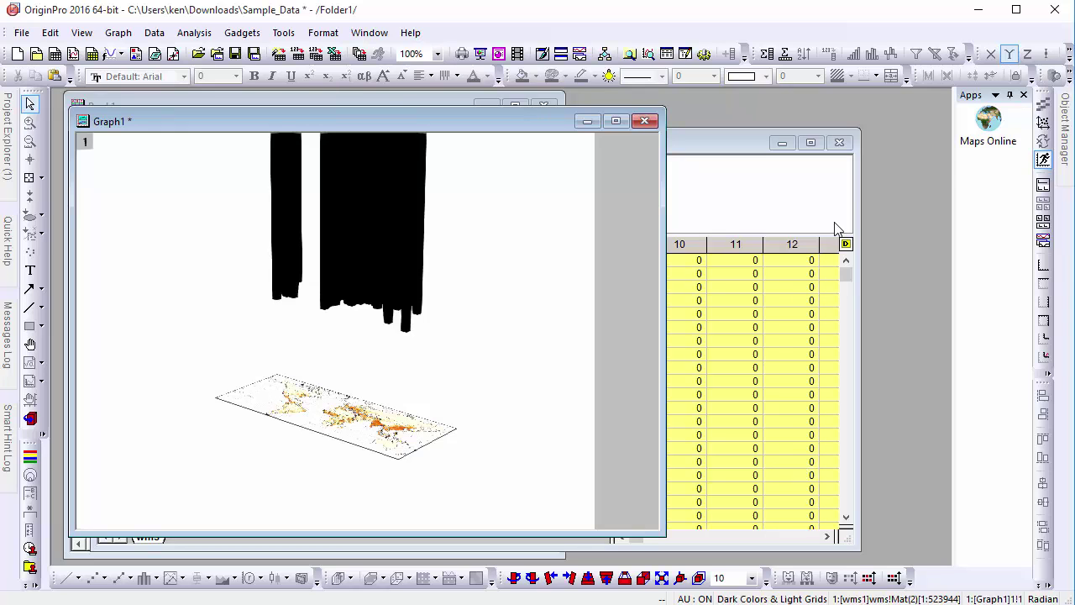
click(1043, 123)
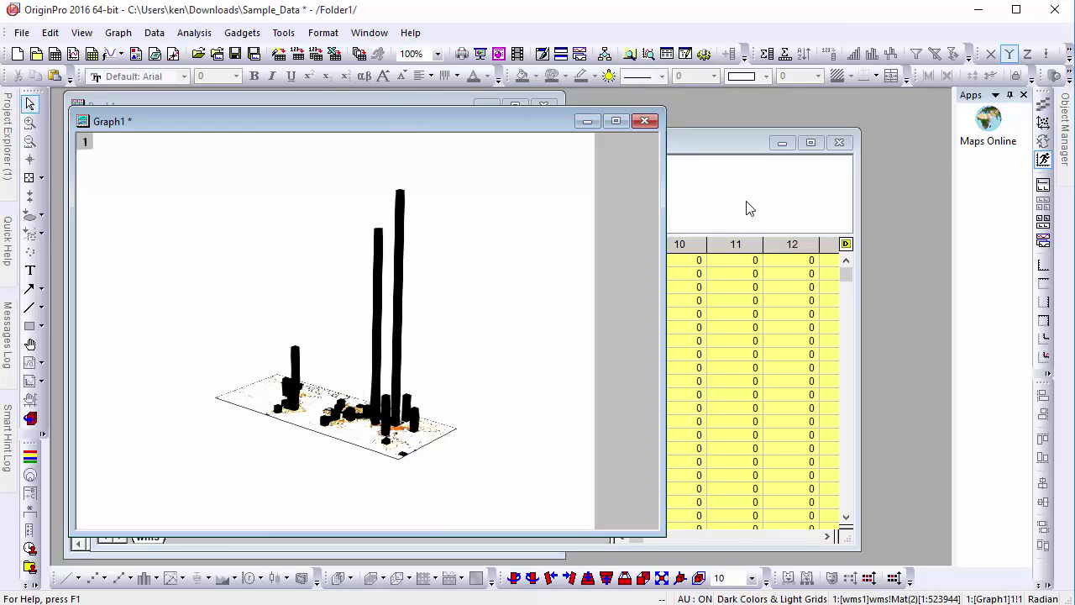
- Make the 3D bars red and narrower in Plot Details
right_click(400, 351)
click(420, 343)
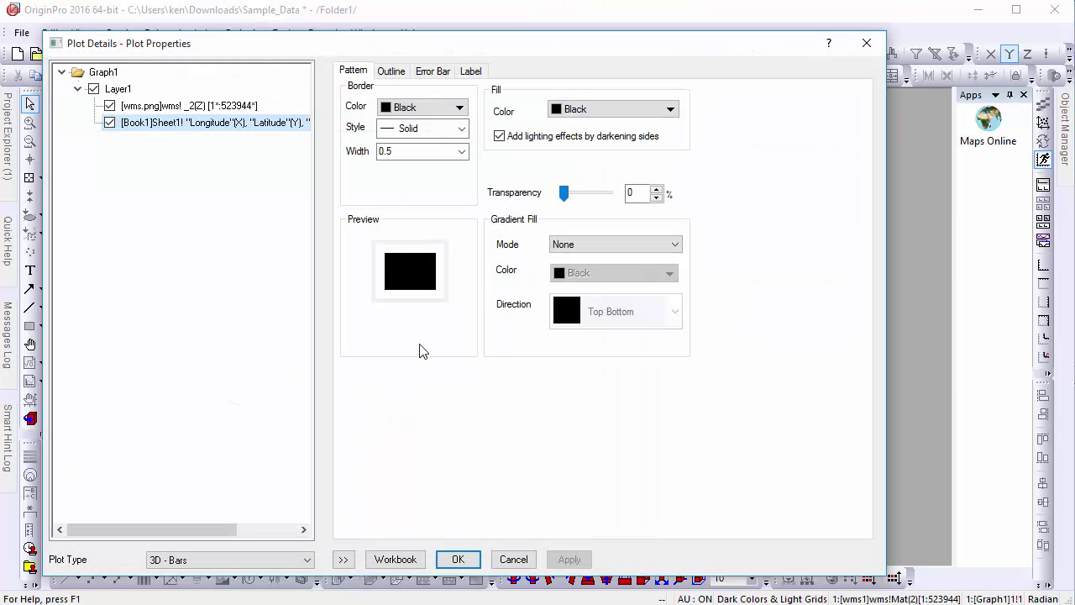
click(559, 110)
click(575, 185)
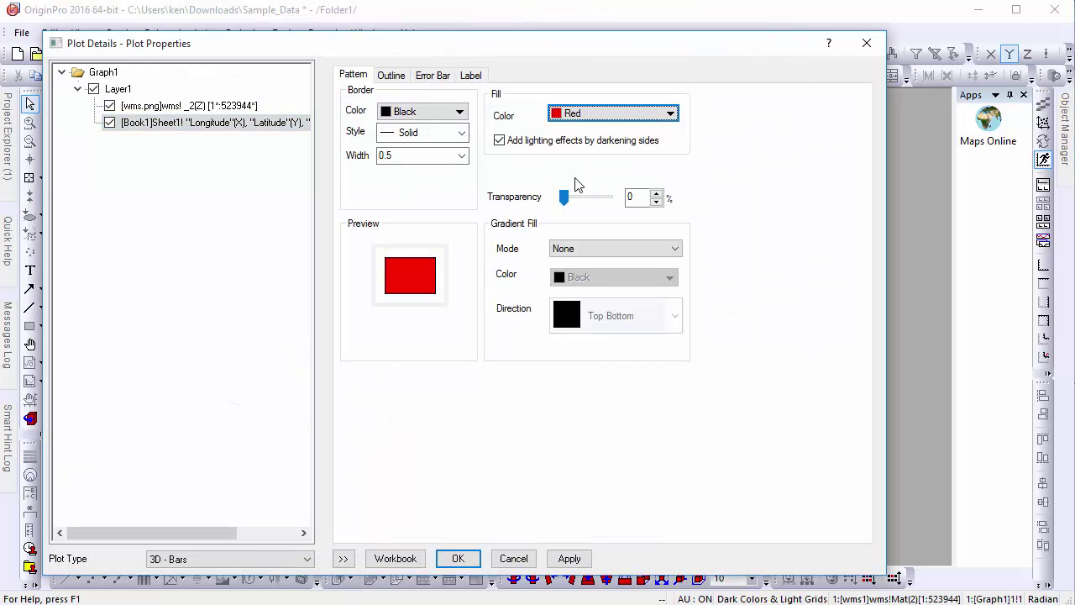
click(395, 77)
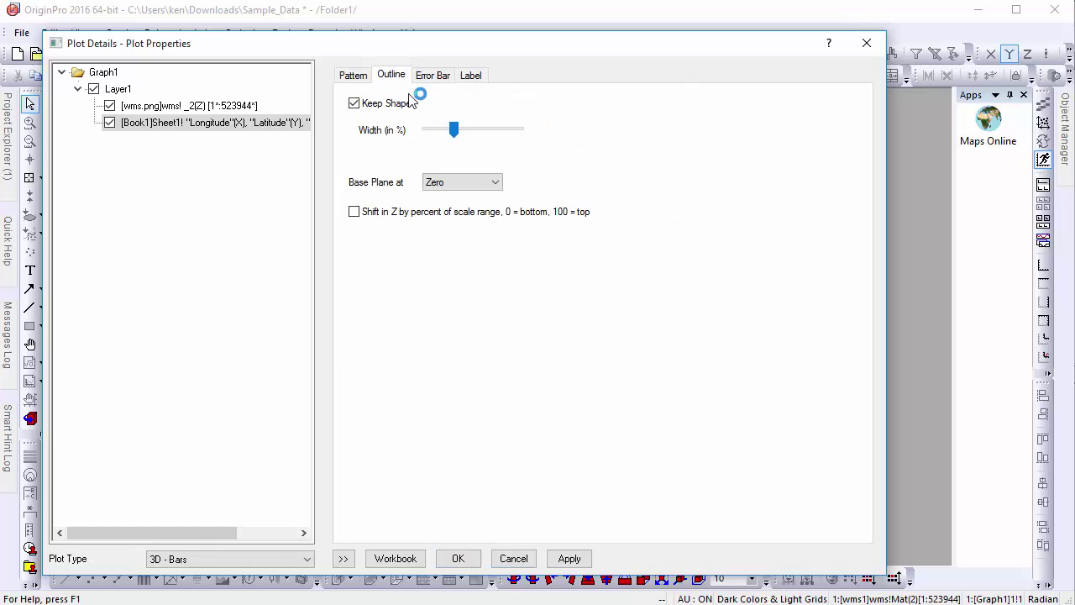
drag(453, 131, 436, 128)
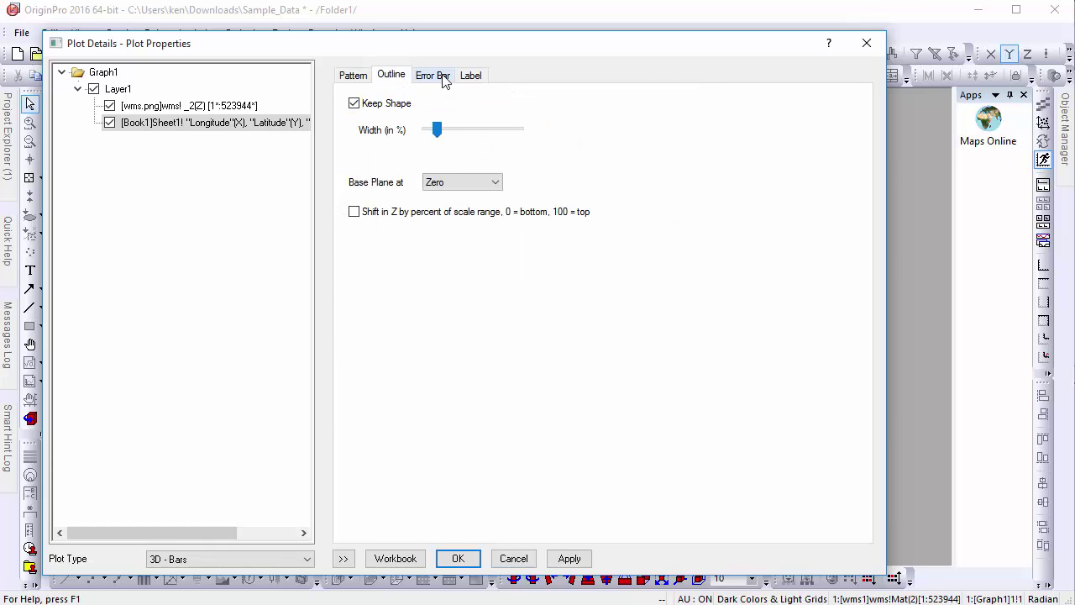
- Enable white-out Arial bar labels showing the Country column
click(469, 75)
click(378, 102)
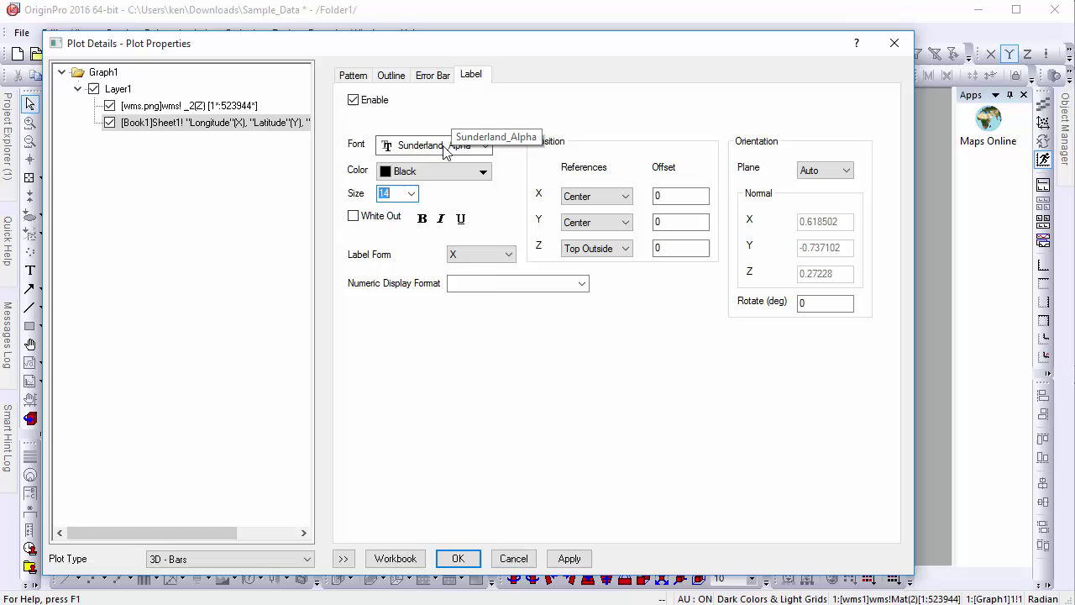
click(414, 146)
scroll(483, 304, up, 10)
click(412, 509)
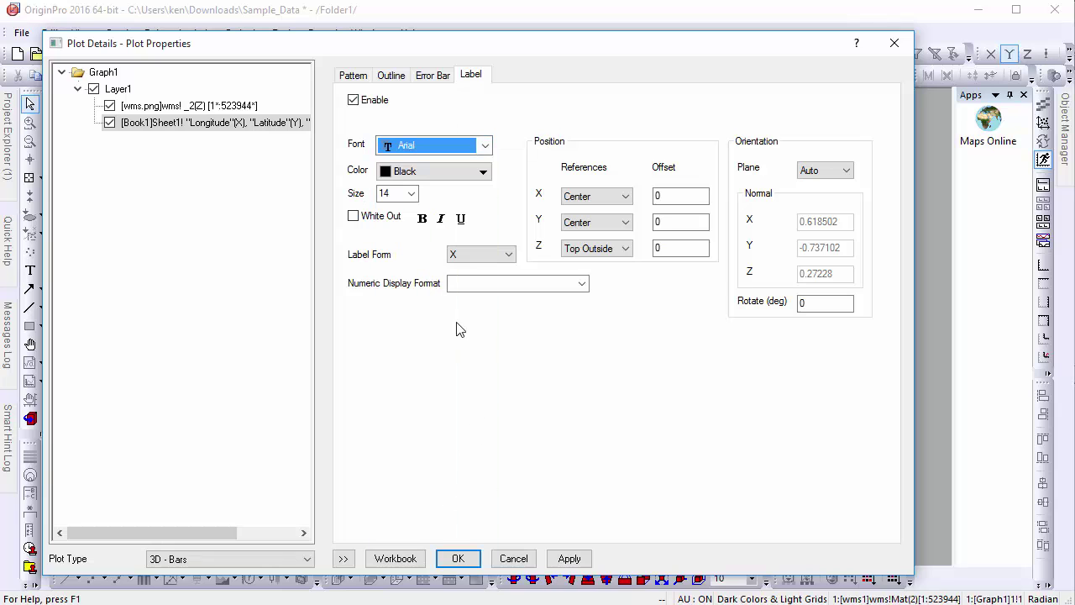
click(378, 216)
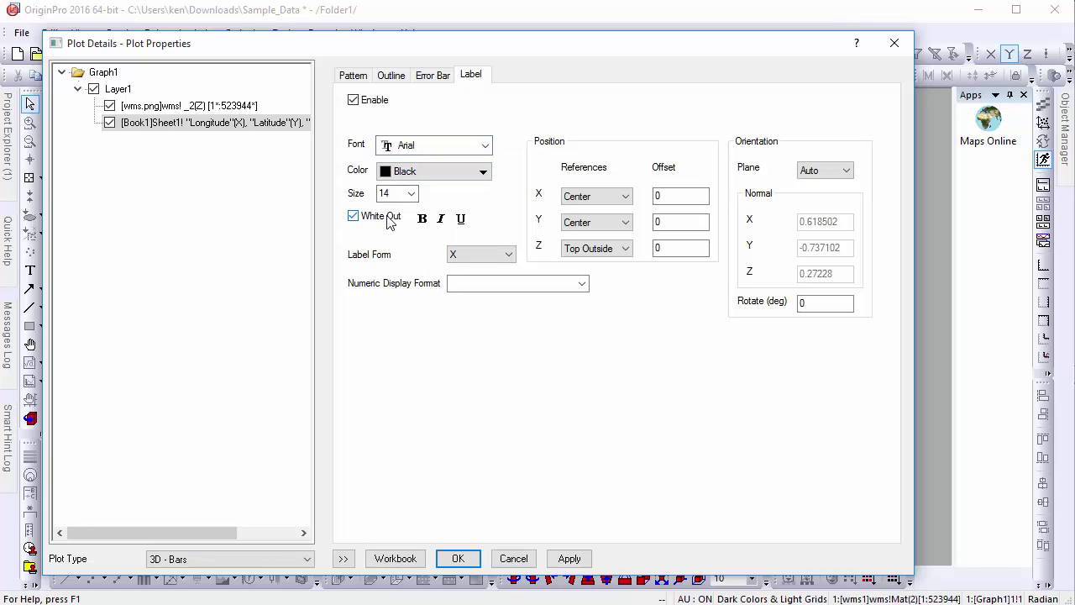
click(479, 260)
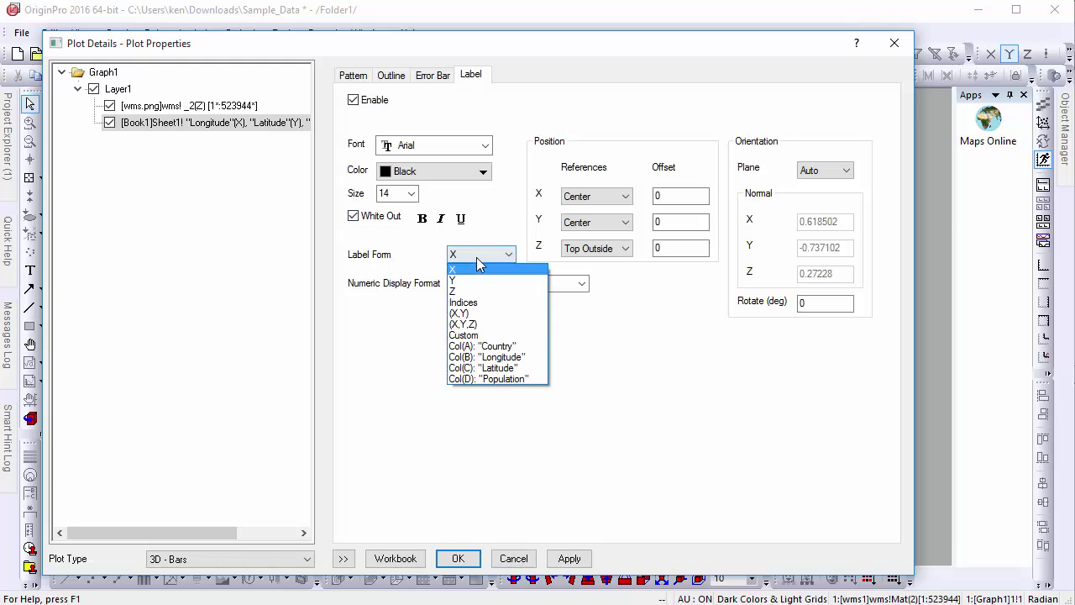
click(494, 346)
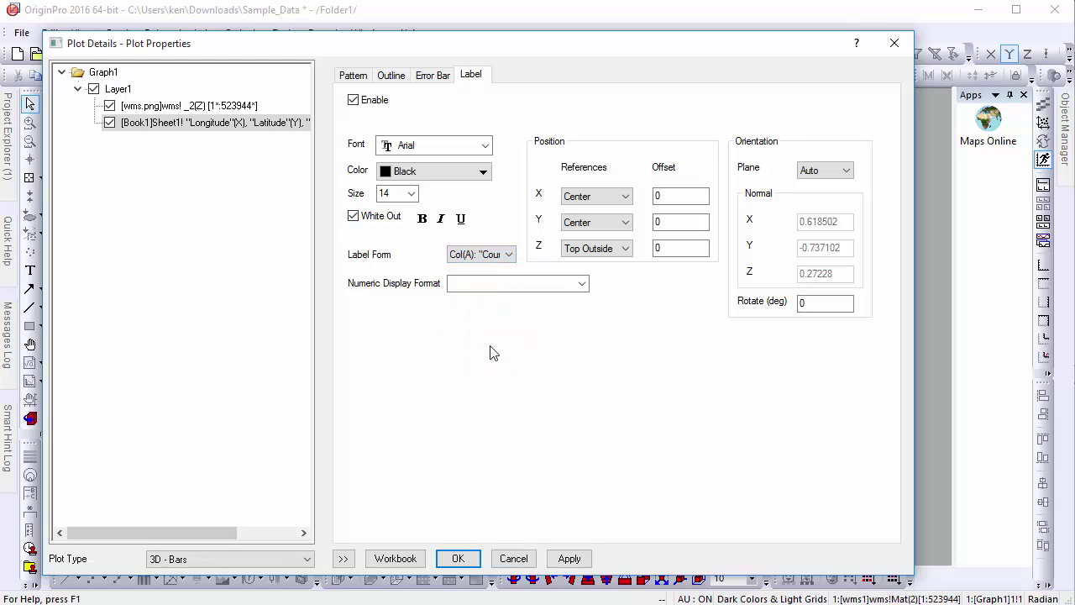
- Set the label Z offset to 200 and rotate the labels 90 degrees
click(668, 247)
text(00)
double_click(823, 304)
text(90)
- Apply the red bar and country-label settings, then shorten the 3D box along Z so the bars sit lower
click(458, 559)
click(600, 347)
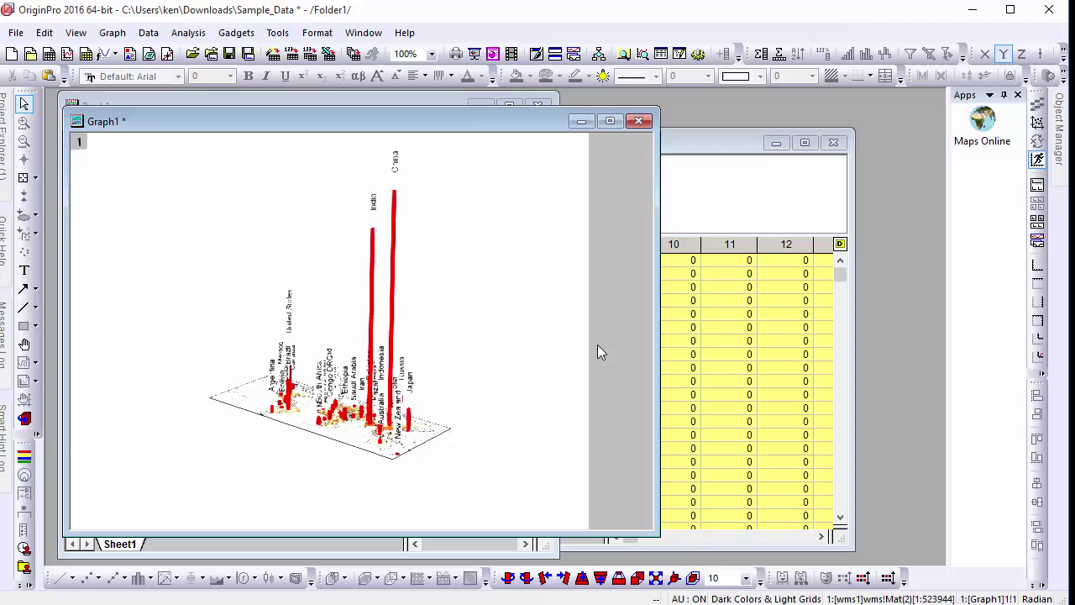
click(420, 282)
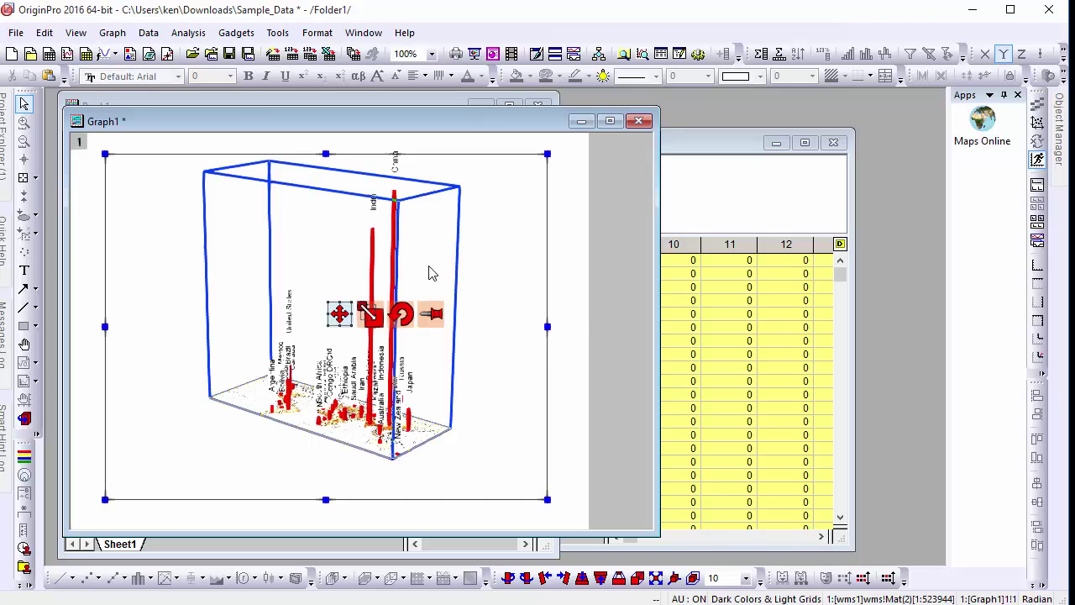
click(368, 315)
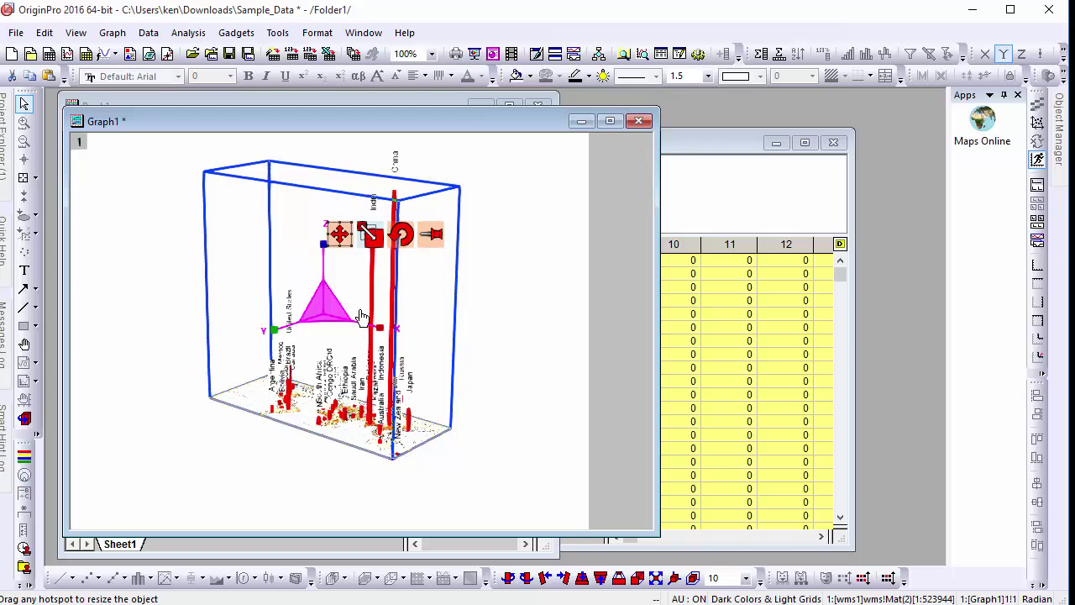
drag(361, 315, 323, 293)
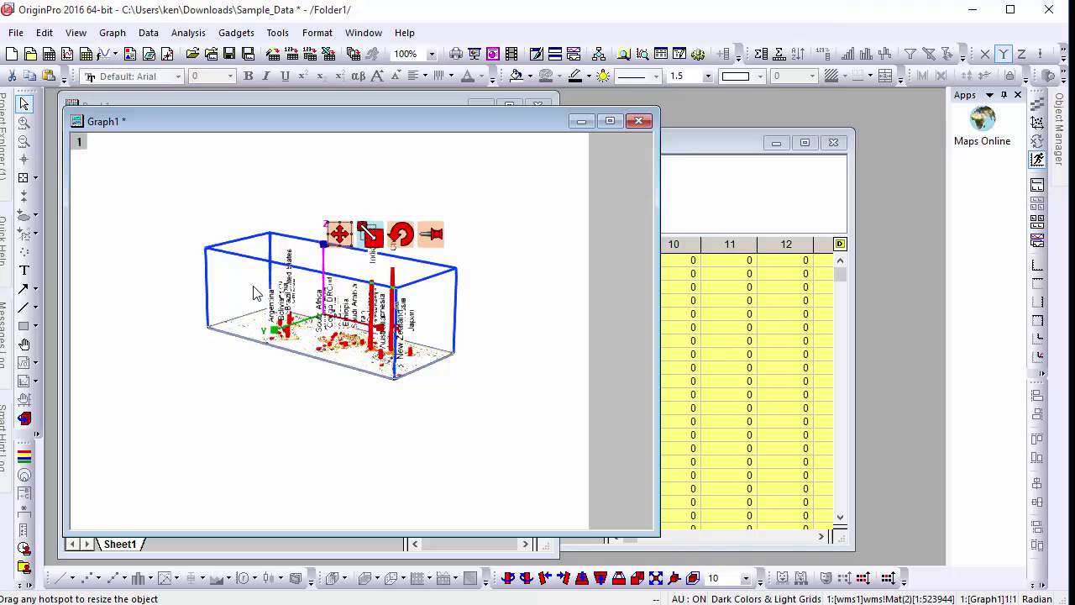
- Enlarge the 3D map layer by stretching it toward the page's lower-right and upper-left corners
scroll(294, 290, down, 2)
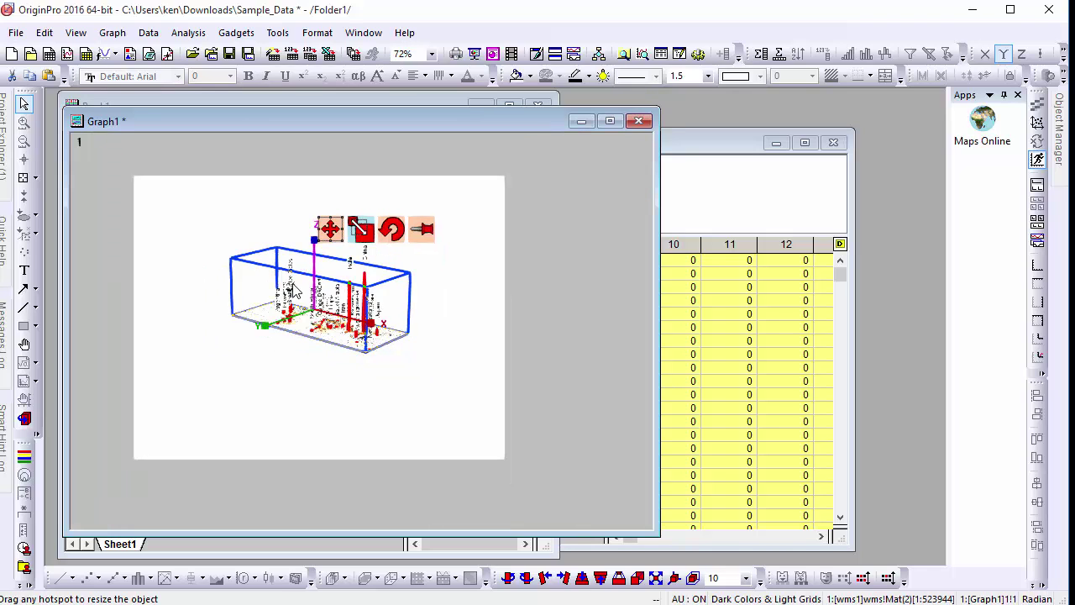
click(294, 290)
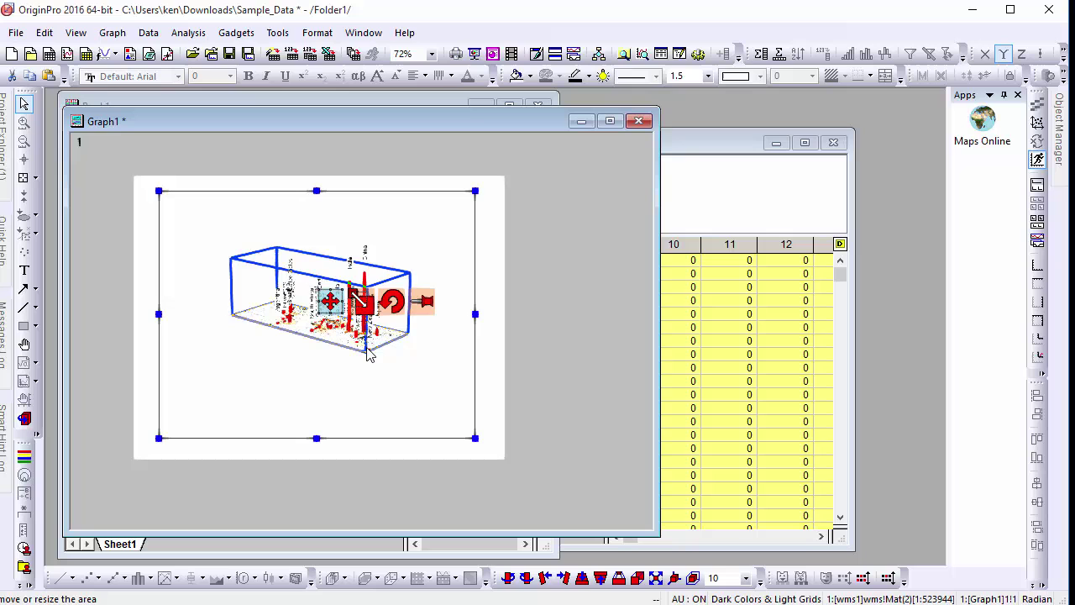
drag(475, 437, 642, 567)
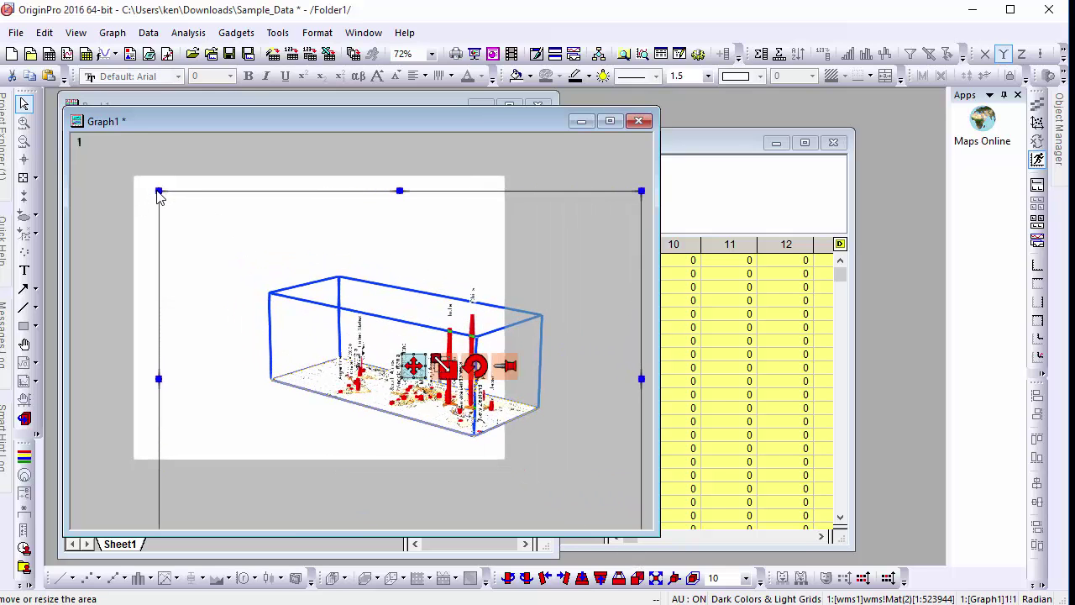
drag(160, 192, 1, 156)
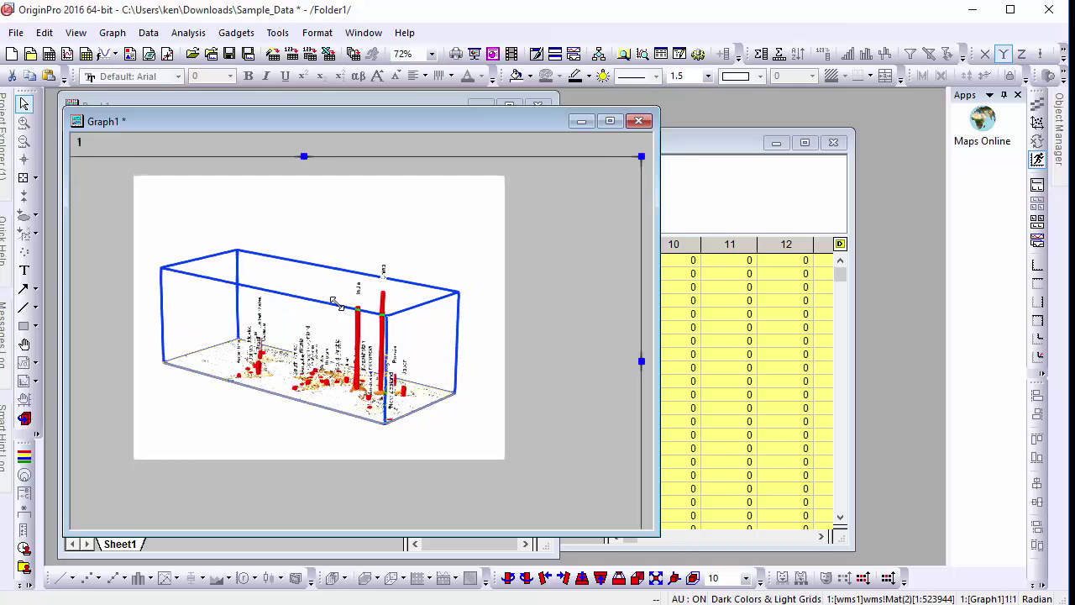
- Rotate the 3D map to a tilted view of the labelled bars and view the page at 100%
click(292, 292)
click(367, 346)
drag(366, 346, 339, 370)
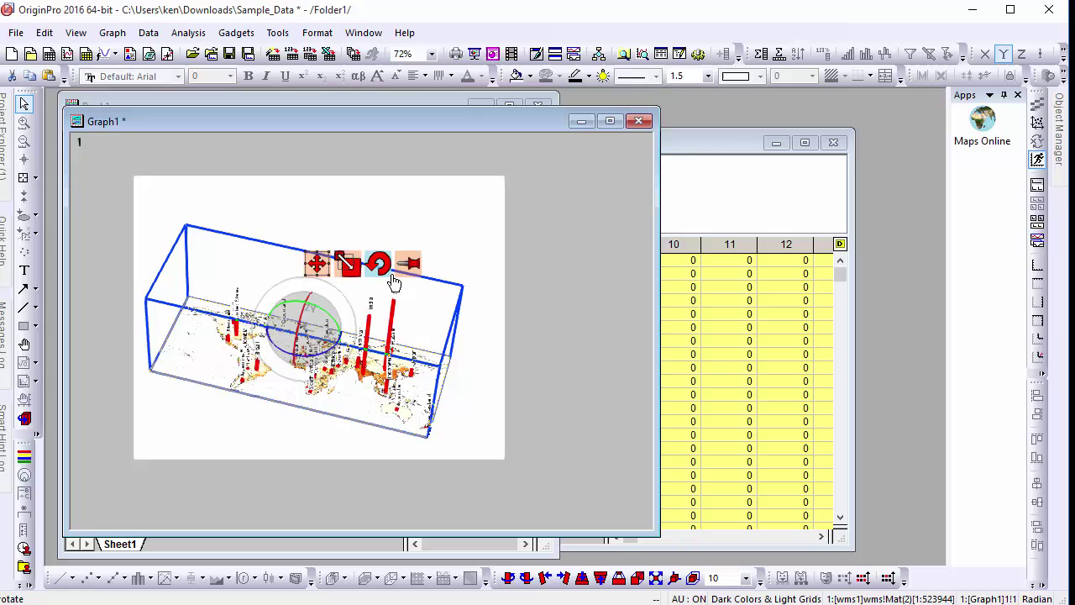
click(495, 269)
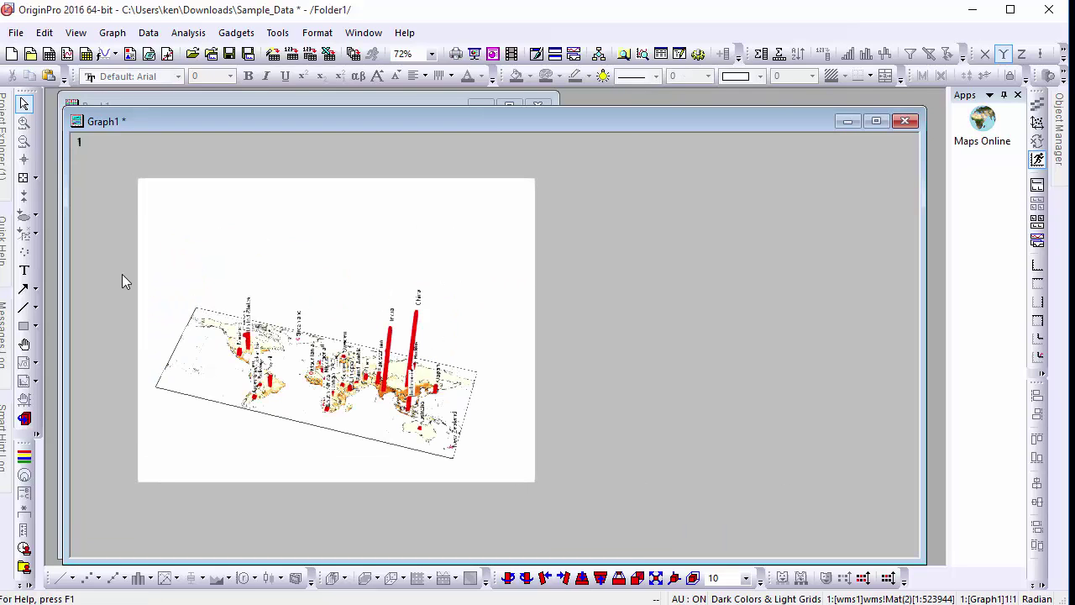
click(432, 54)
click(411, 101)
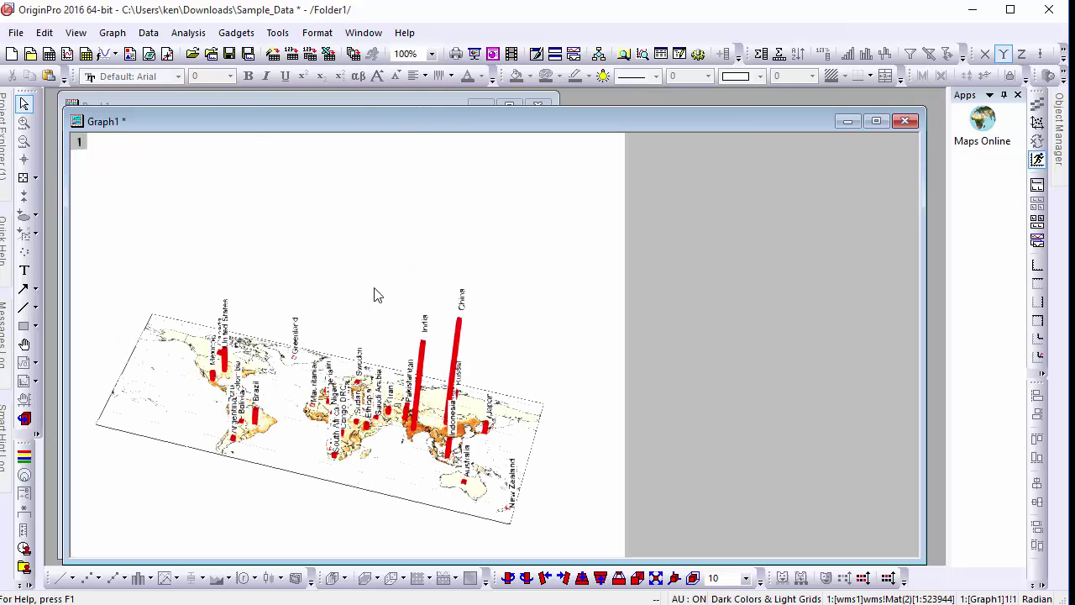